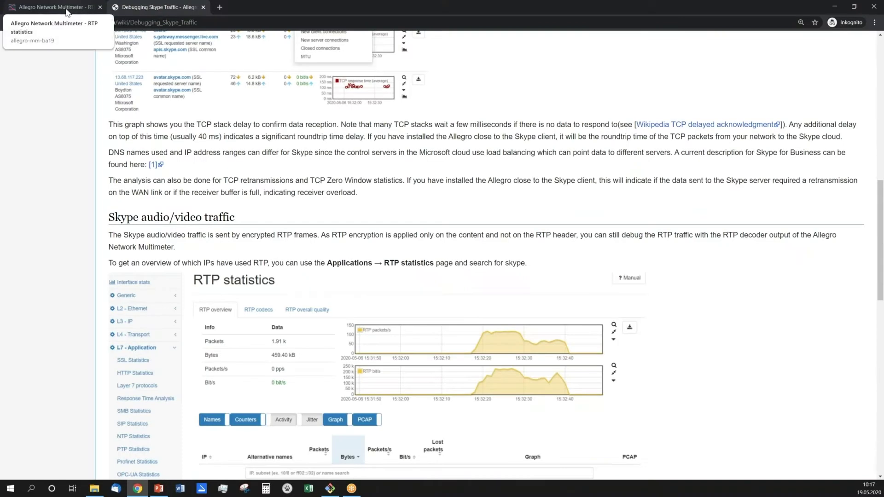
# Switch the multimeter to the local : live device and show the dashboard with interfaces 0 and 1 at 100G.
pyautogui.click(66, 7)
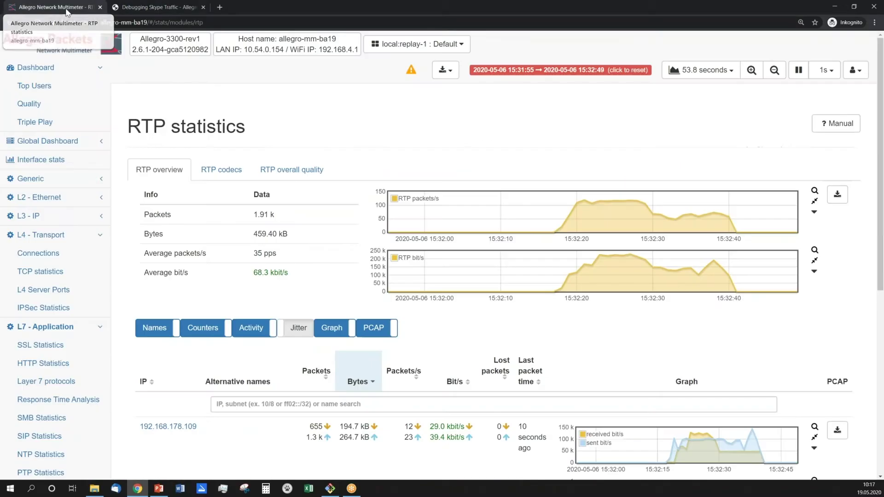
pyautogui.click(43, 69)
pyautogui.click(417, 44)
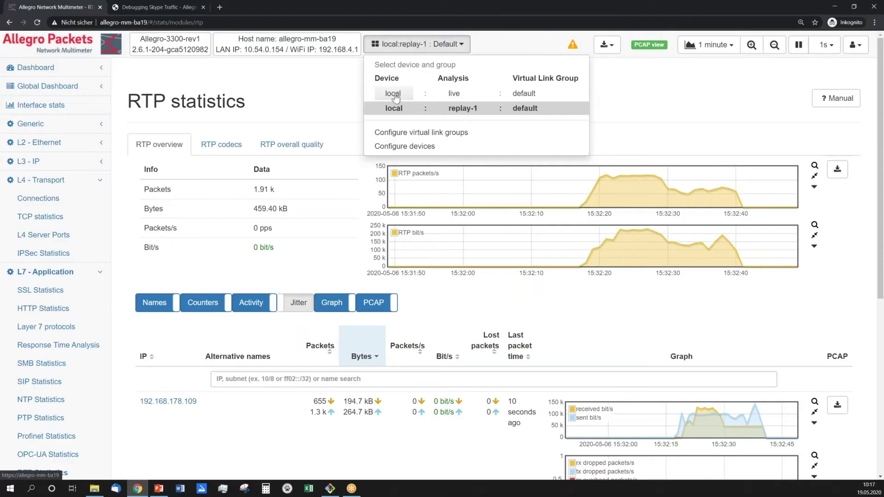
pyautogui.click(394, 93)
pyautogui.click(42, 68)
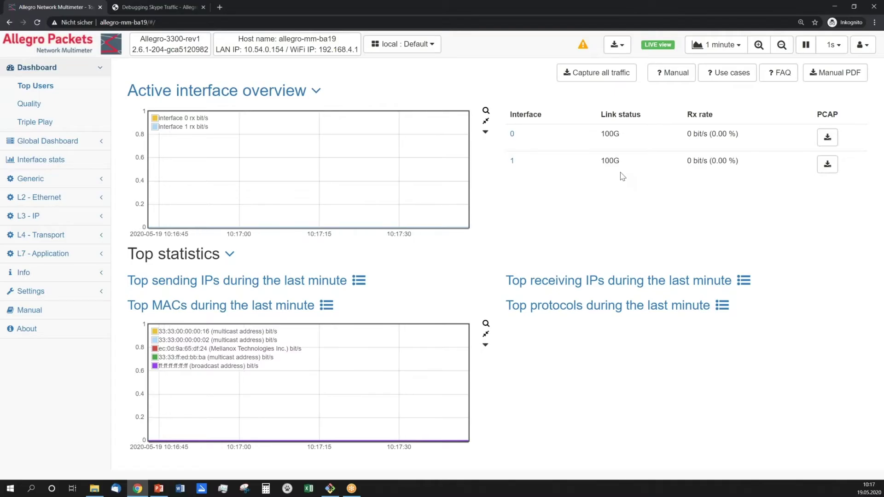
# Open the wiki's Performance Optimization Guide, then go back to the live multimeter dashboard.
pyautogui.click(171, 9)
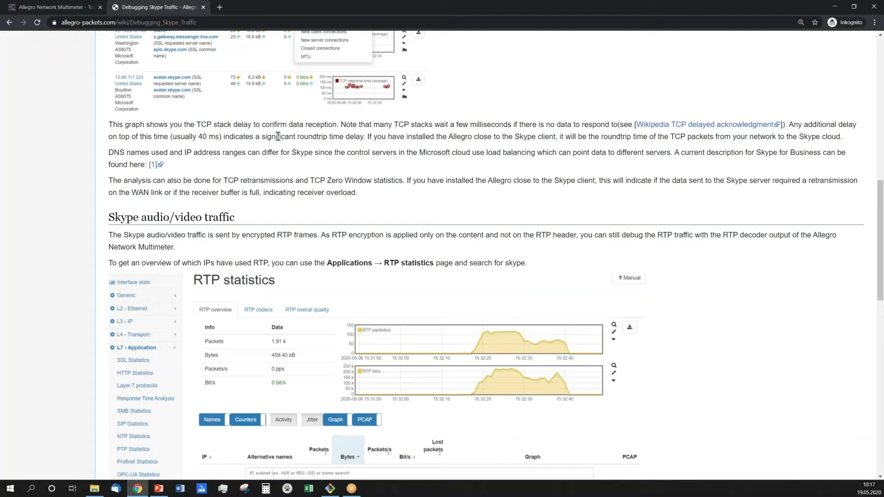
pyautogui.scroll(12, 281, 140)
pyautogui.click(30, 136)
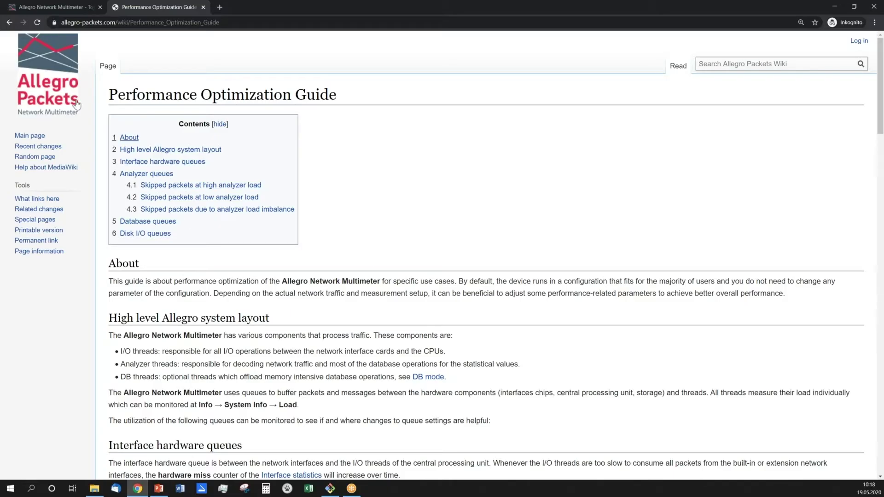
pyautogui.click(47, 7)
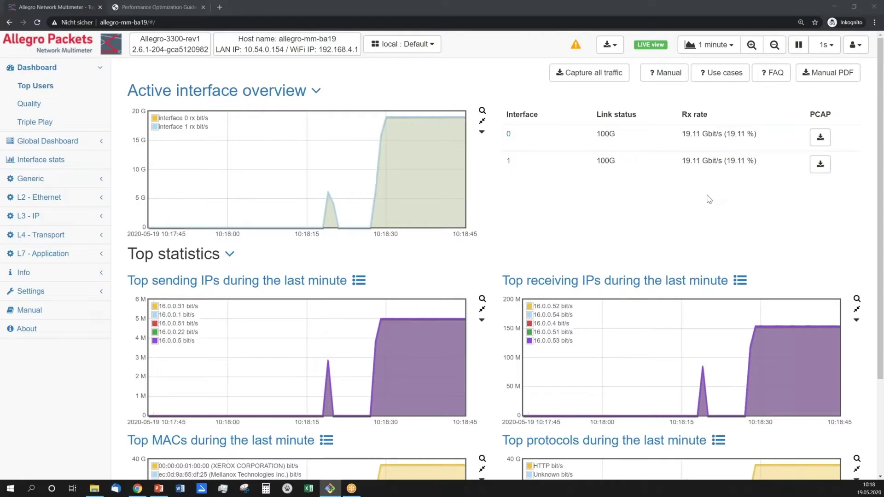
# Open Interface stats, showing interface 0 at 2.57 Mpps and 19.11 Gbit/s.
pyautogui.click(40, 162)
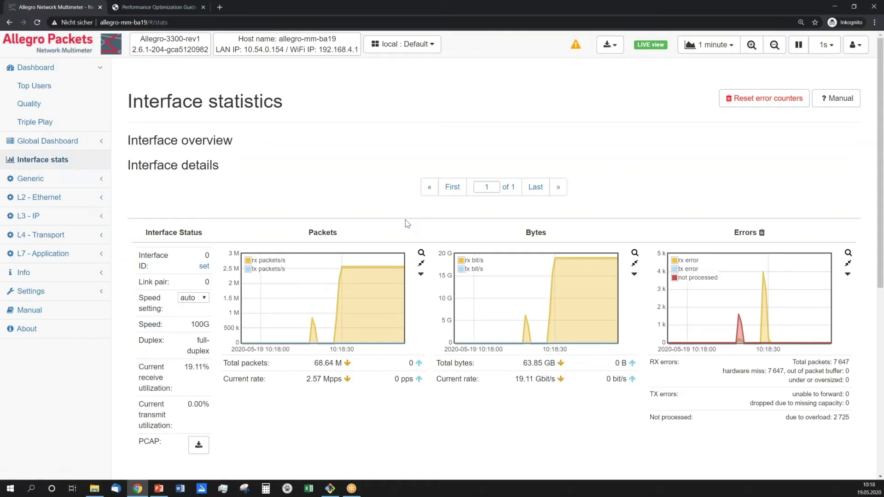
pyautogui.scroll(-3, 406, 223)
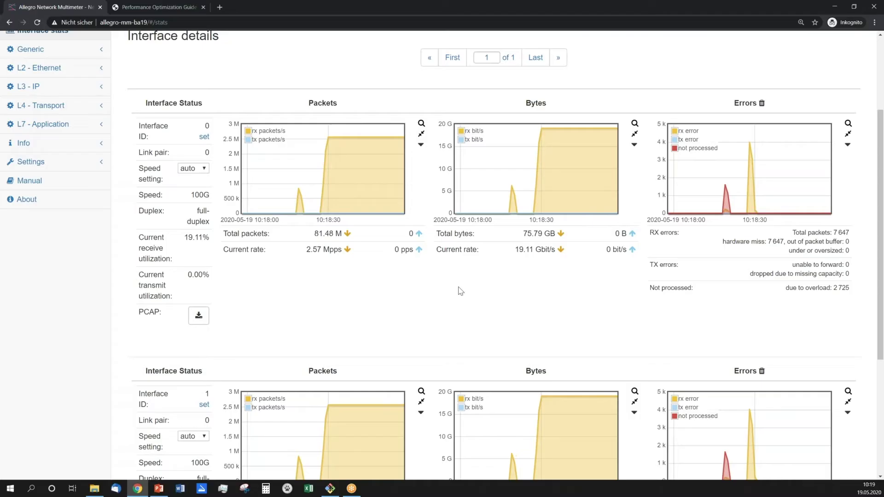
pyautogui.scroll(-3, 458, 291)
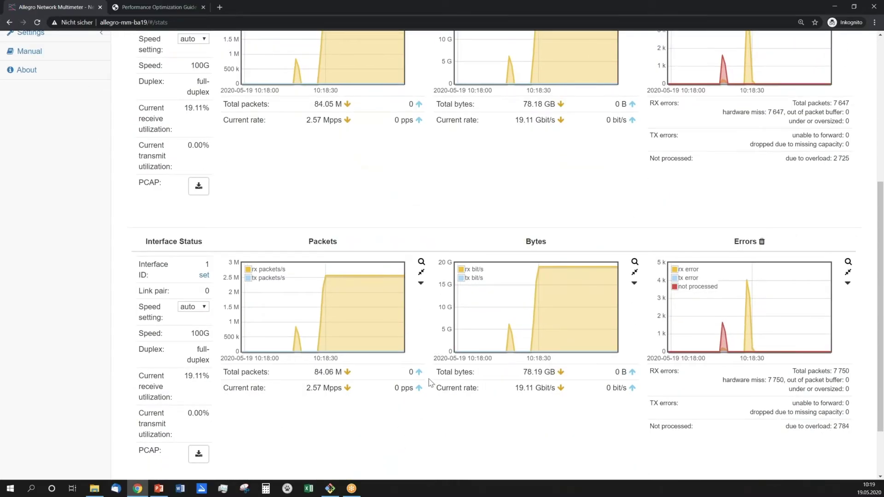
pyautogui.scroll(5, 429, 382)
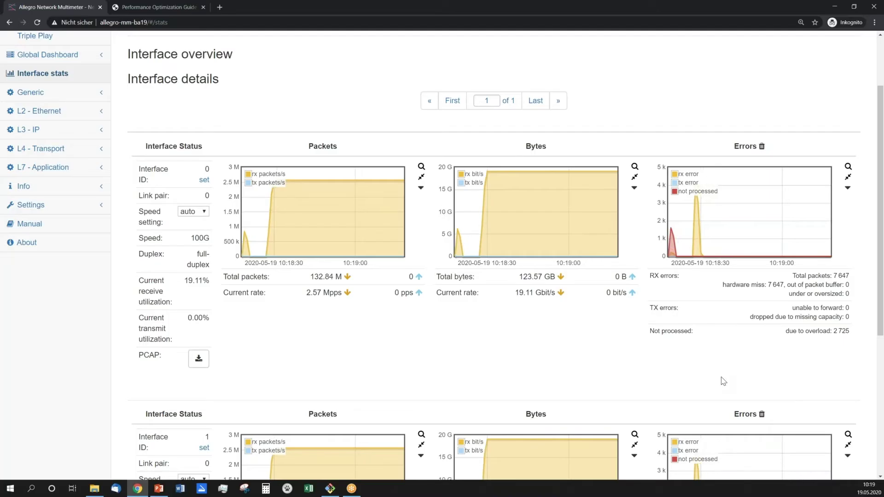
pyautogui.scroll(2, 133, 393)
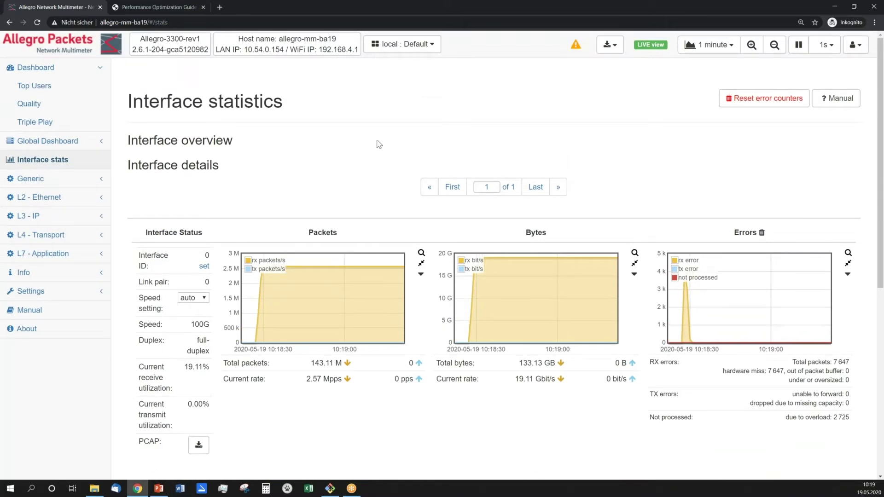
# Review System Info utilization, Health and Global element count, then expand the L3 - IP section.
pyautogui.click(59, 272)
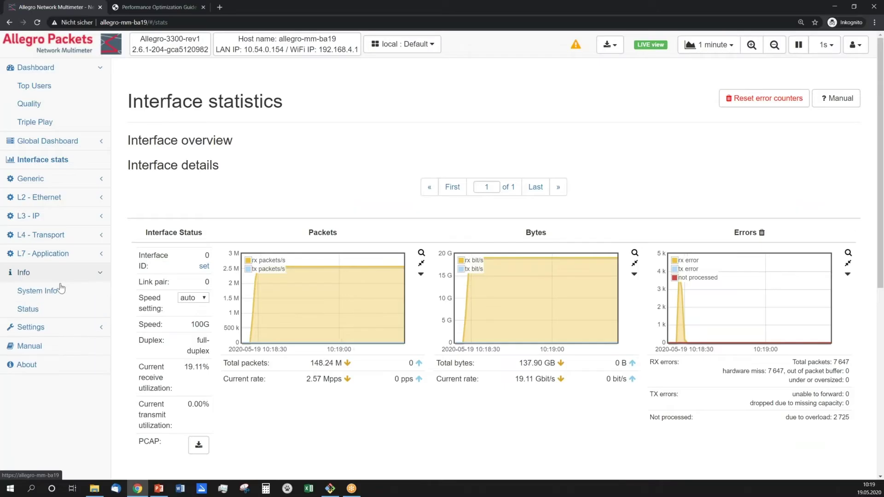
pyautogui.click(60, 292)
pyautogui.scroll(-4, 272, 355)
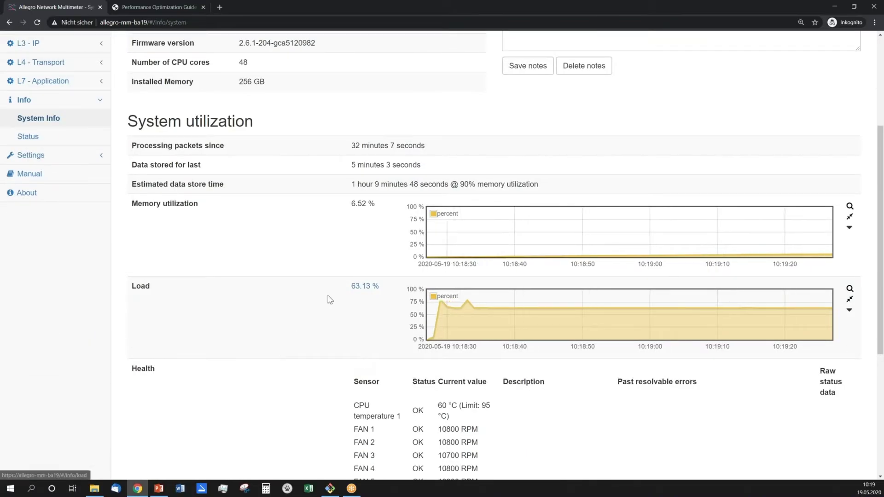
pyautogui.scroll(-5, 331, 319)
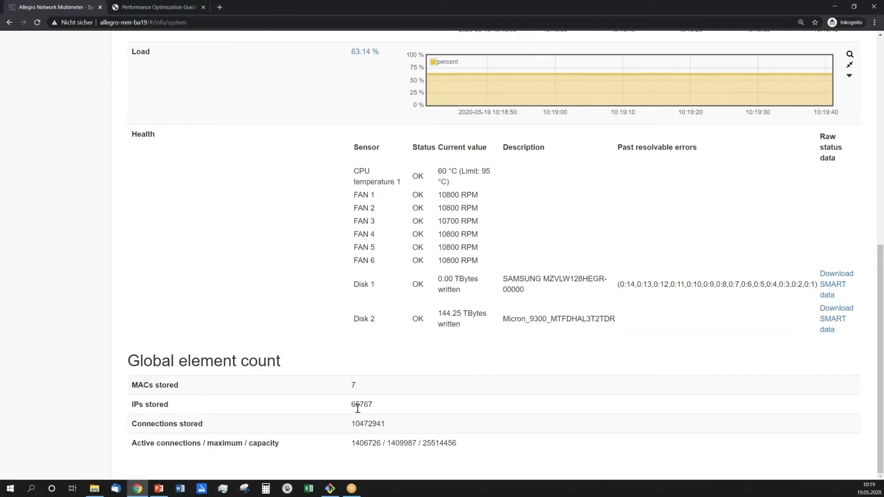
pyautogui.scroll(8, 304, 418)
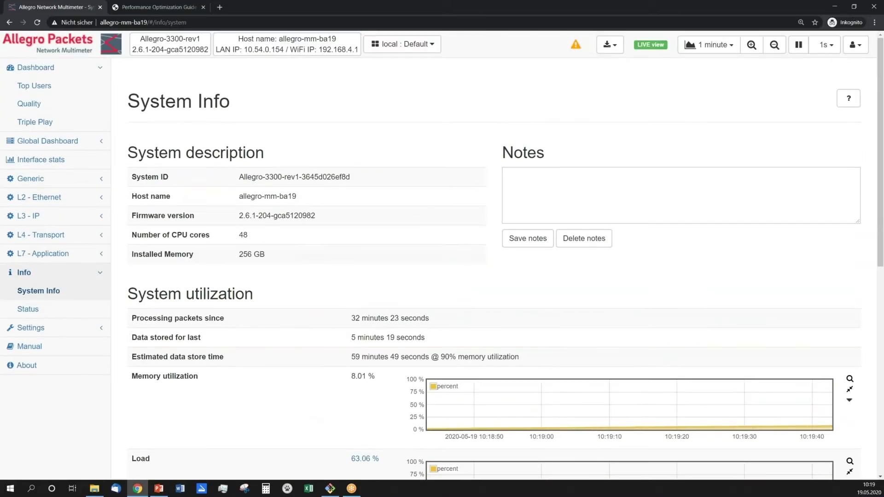
pyautogui.click(42, 216)
# Open IP Statistics and clear the 'skype' filter so all IPs are listed.
pyautogui.click(48, 237)
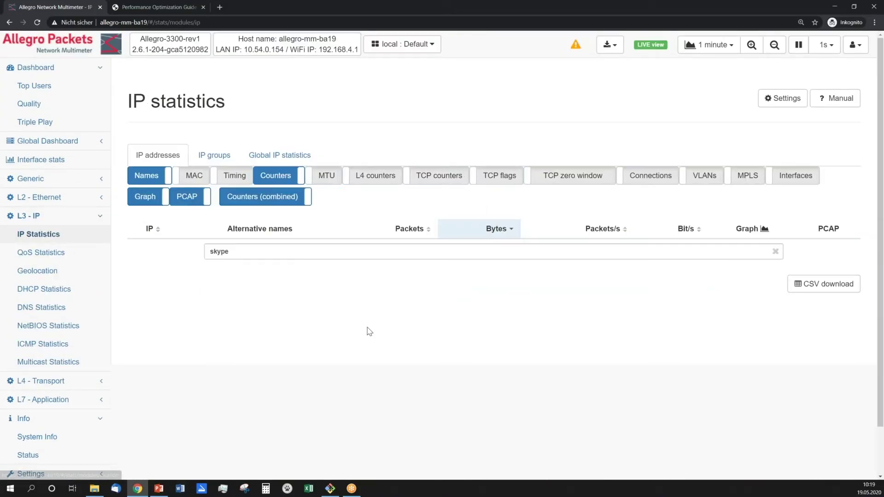
pyautogui.click(277, 255)
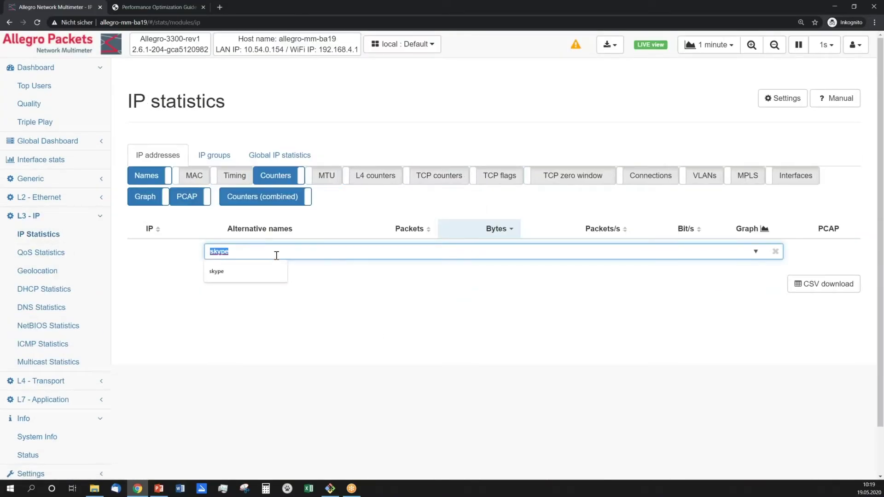
pyautogui.press('BackSpace')
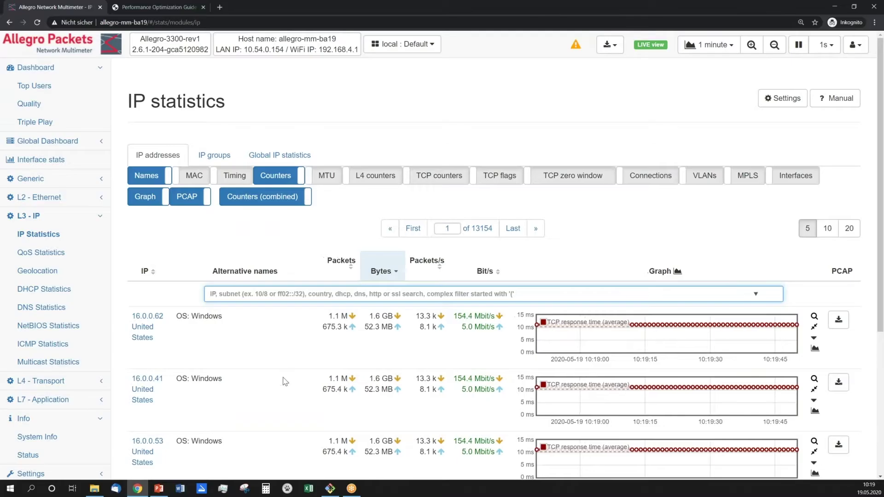
# Switch the per-IP graphs to Traffic (bit/s) and page to Last and back to First.
pyautogui.click(676, 272)
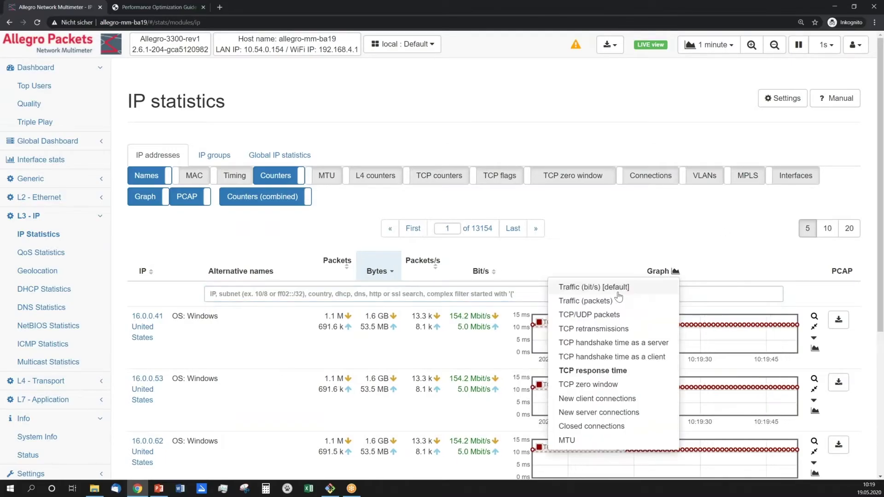
pyautogui.click(593, 288)
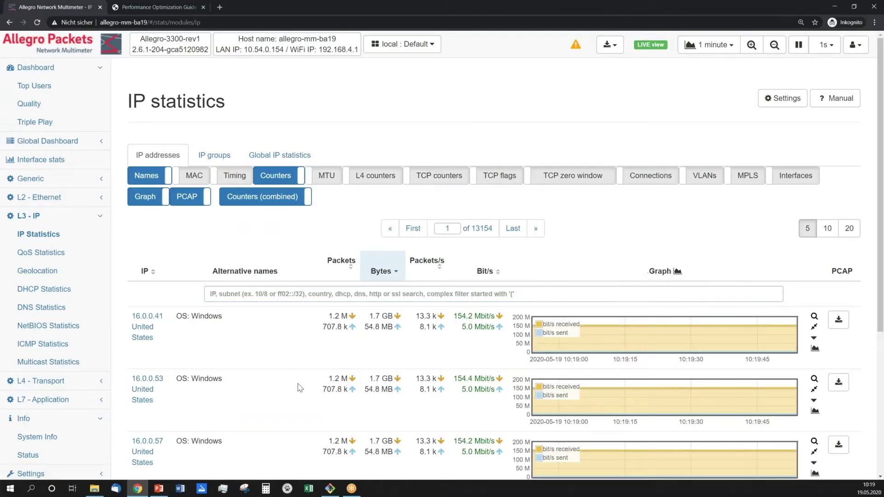
pyautogui.scroll(-2, 775, 171)
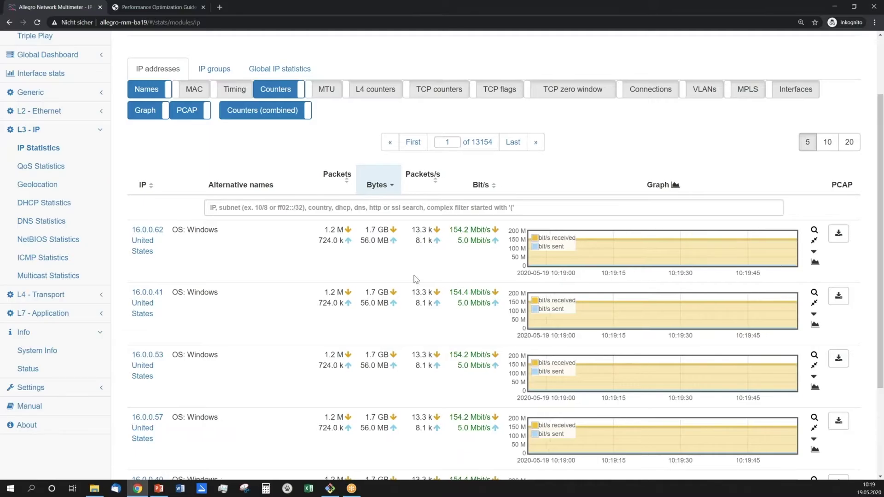
pyautogui.scroll(-3, 286, 305)
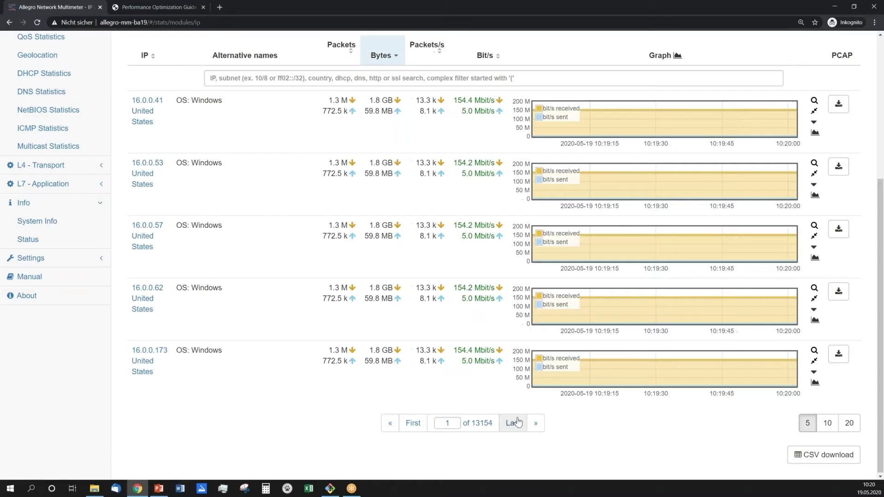
pyautogui.click(513, 423)
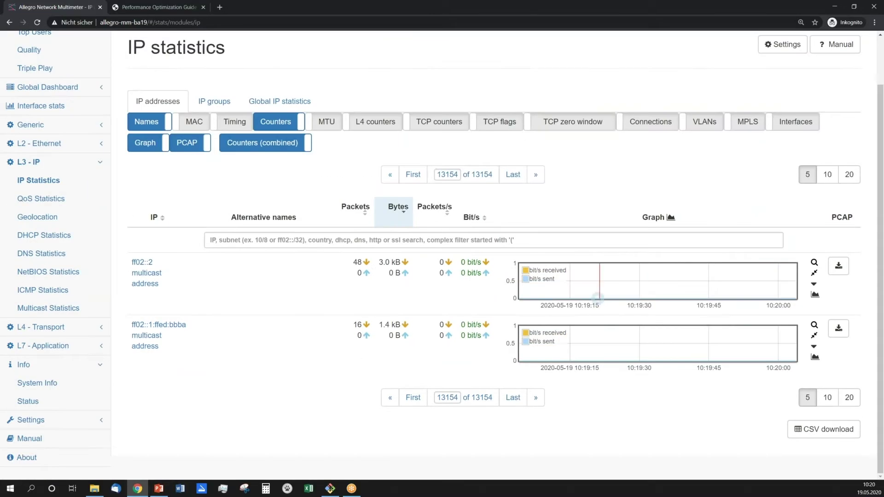
pyautogui.click(414, 398)
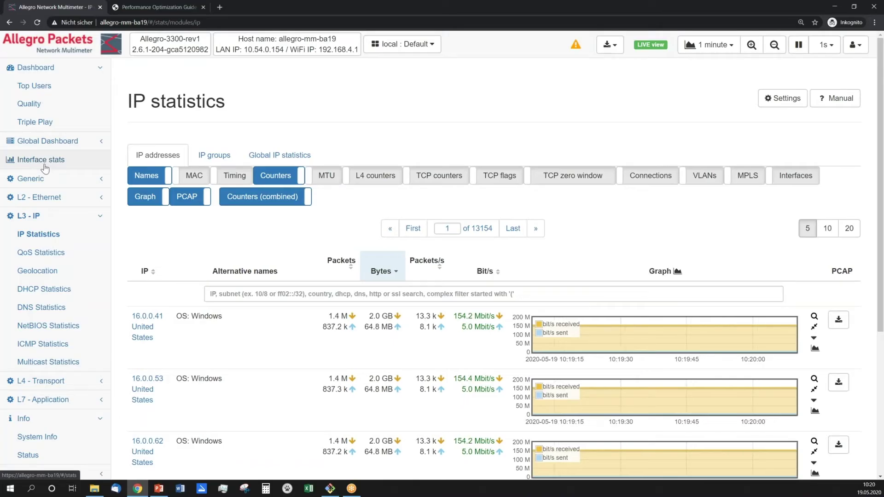
# Return to the dashboard, where interfaces 0 and 1 now receive about 30.3 Gbit/s each.
pyautogui.click(39, 69)
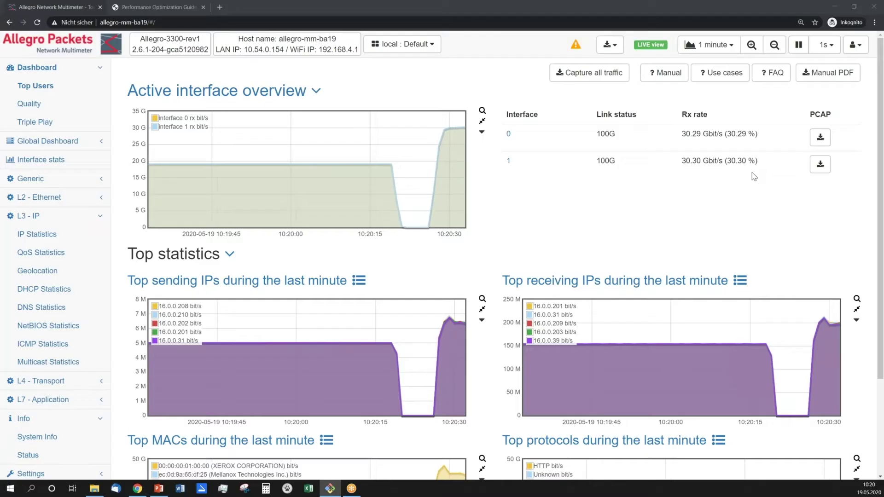
# Open Interface stats and review both ports: about 31.84 Gbit/s with 69.4 M overload drops.
pyautogui.click(54, 162)
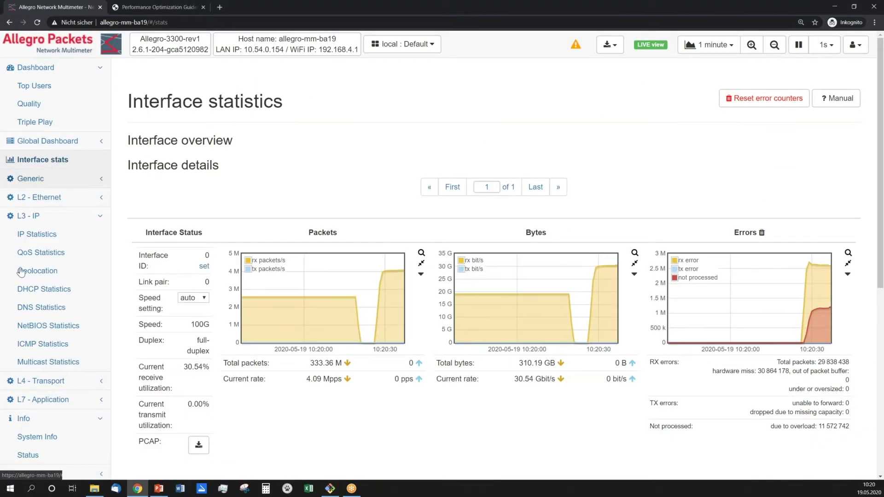
pyautogui.scroll(-1, 462, 408)
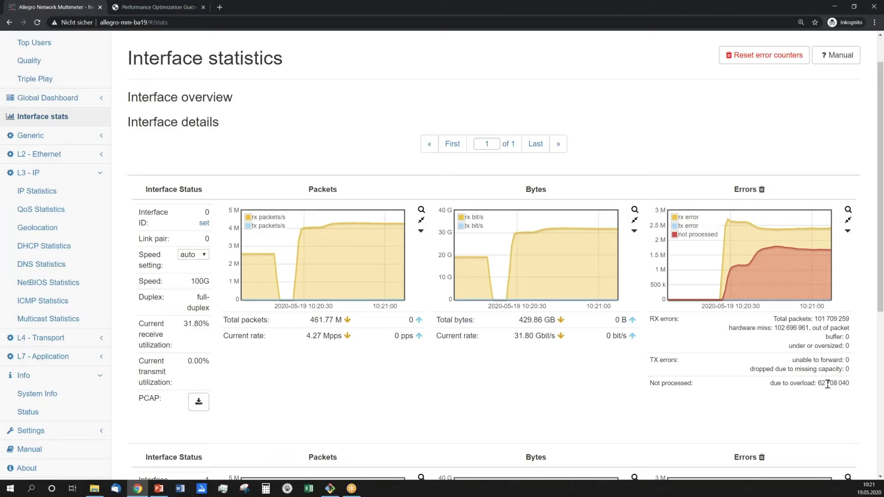
pyautogui.scroll(-3, 166, 340)
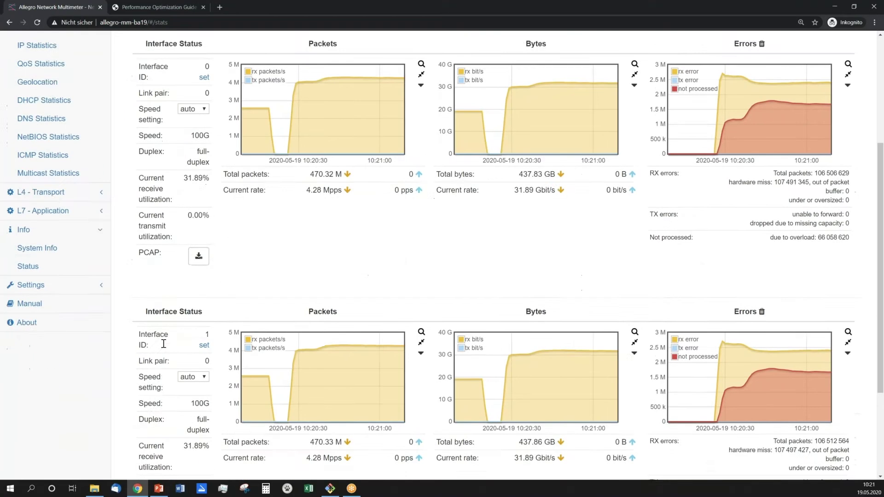
pyautogui.scroll(-2, 164, 344)
pyautogui.scroll(3, 79, 316)
# Open System Info and view Load Details showing the I/O thread at 100% load.
pyautogui.click(44, 312)
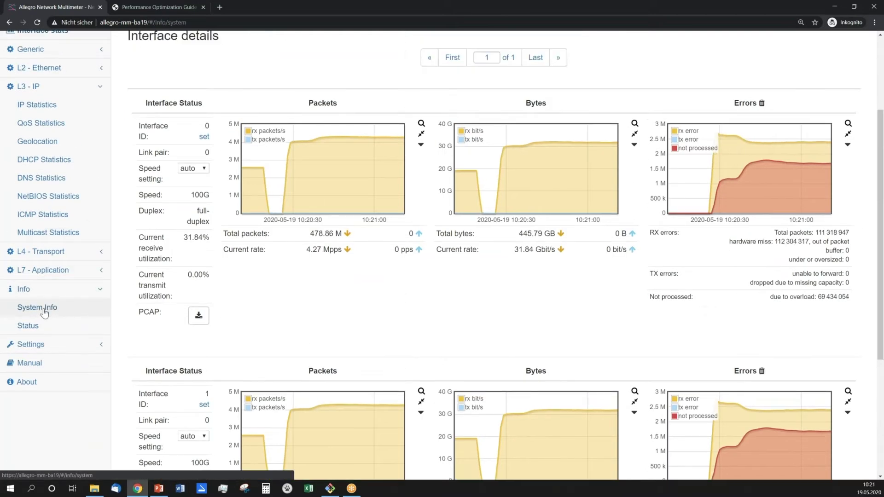
pyautogui.scroll(-2, 267, 322)
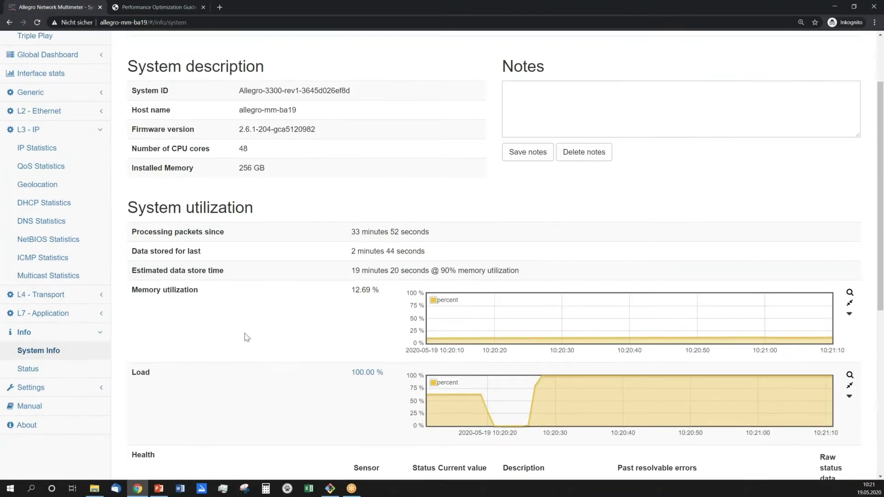
pyautogui.click(359, 377)
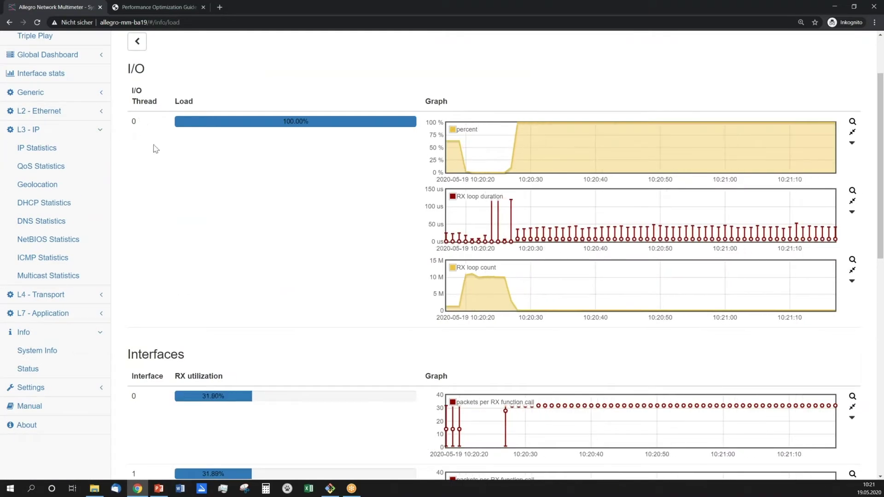
pyautogui.scroll(-2, 355, 375)
pyautogui.scroll(4, 356, 375)
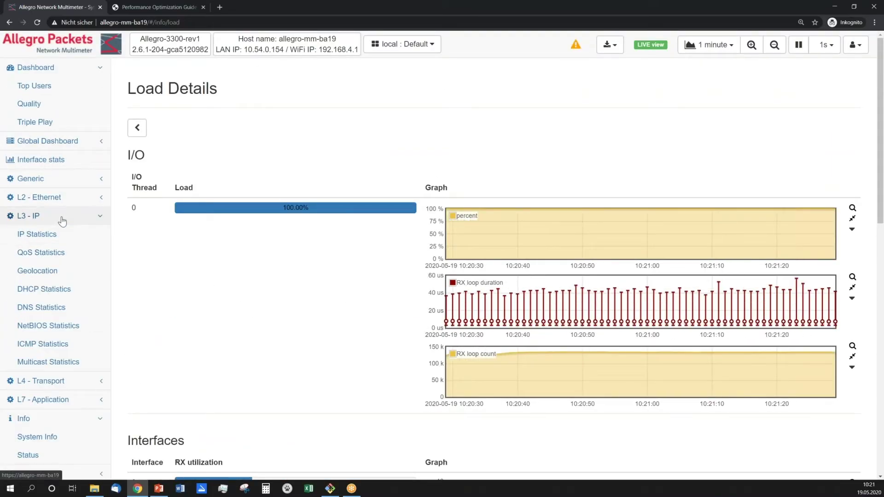
# Return to the browser and expand the Settings pages in the sidebar.
pyautogui.hotkey('alt', 'Tab')
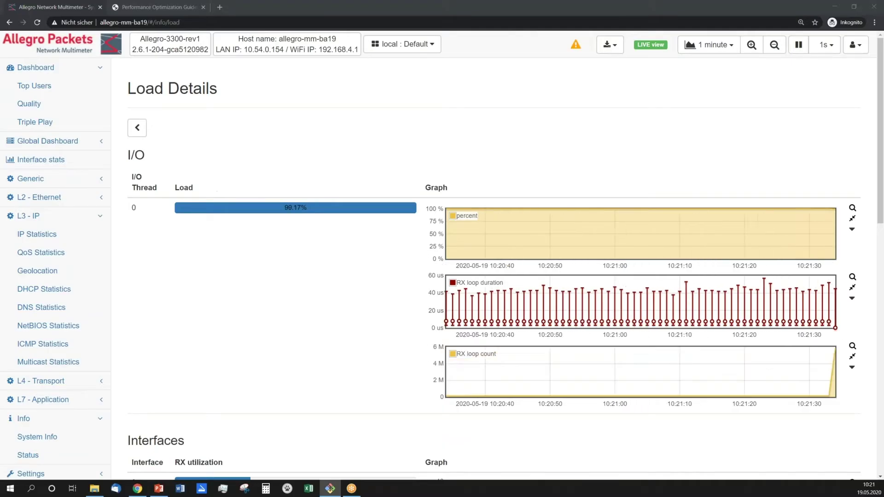
pyautogui.click(65, 216)
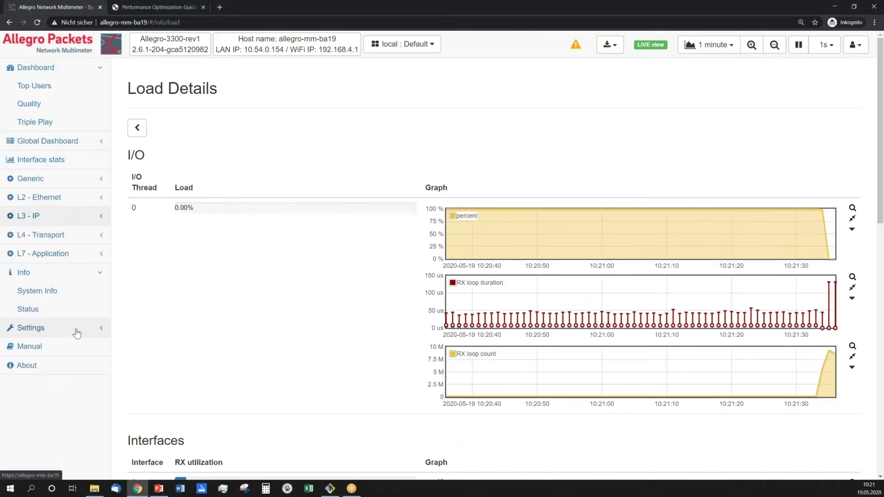
pyautogui.click(69, 329)
# In Global settings, limit module processing to Only capturing and save the settings.
pyautogui.click(65, 346)
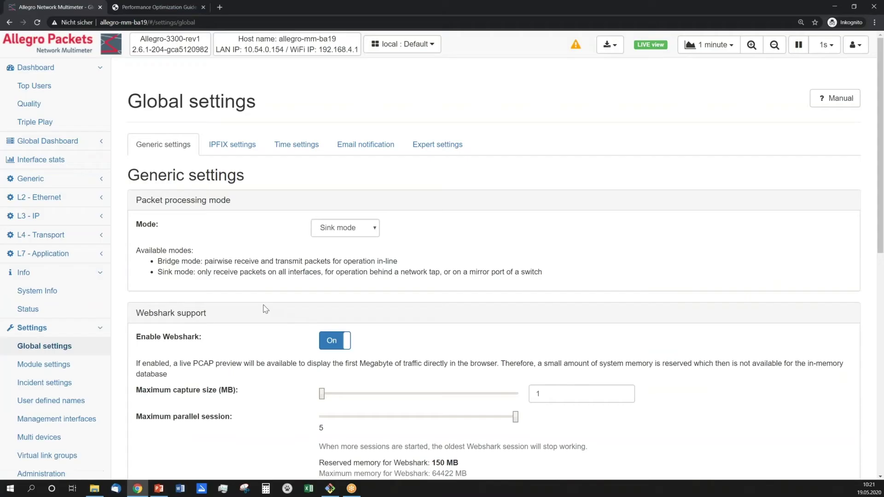
pyautogui.scroll(-5, 260, 310)
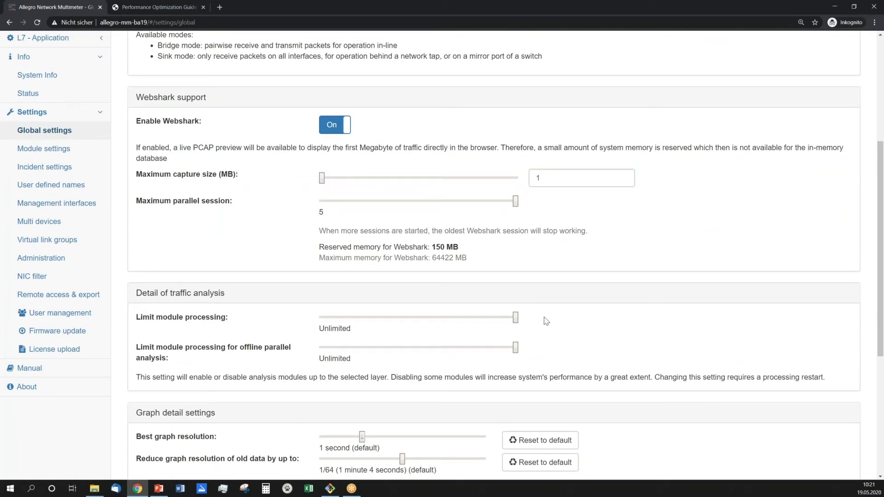
pyautogui.moveTo(517, 321); pyautogui.dragTo(297, 322)
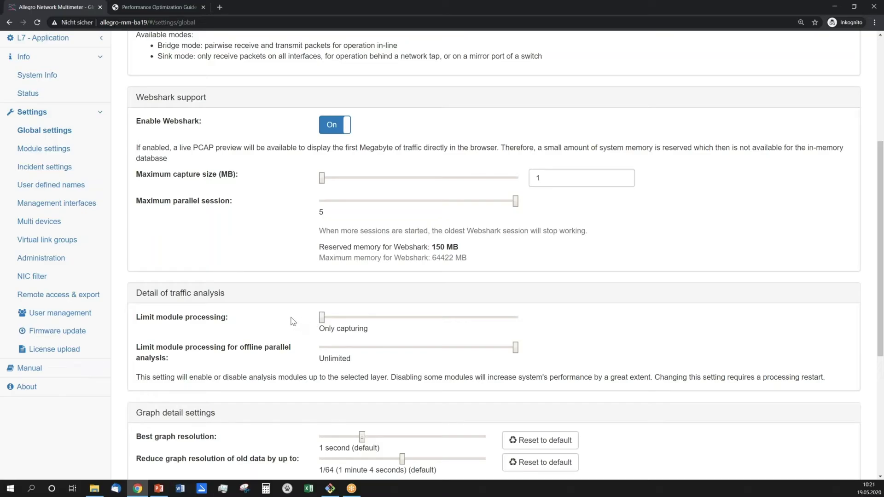
pyautogui.scroll(-5, 817, 395)
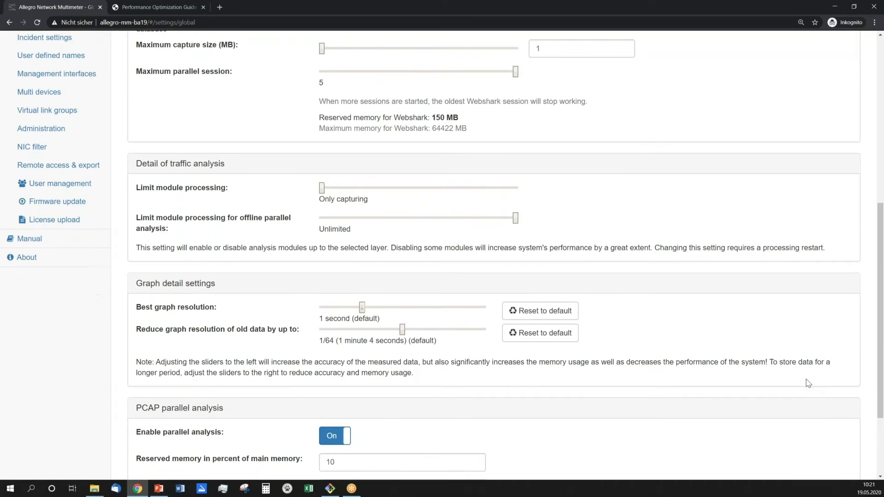
pyautogui.click(173, 452)
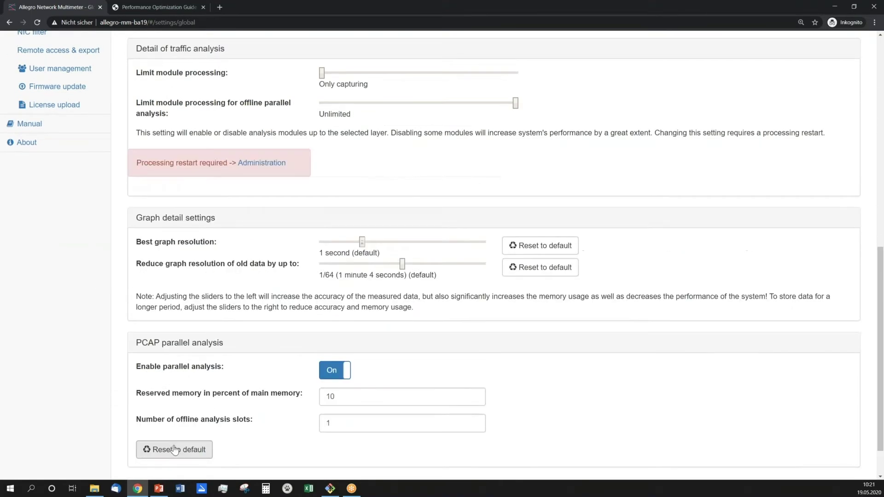
# Restart packet processing from the Administration page, confirming with OK.
pyautogui.click(253, 164)
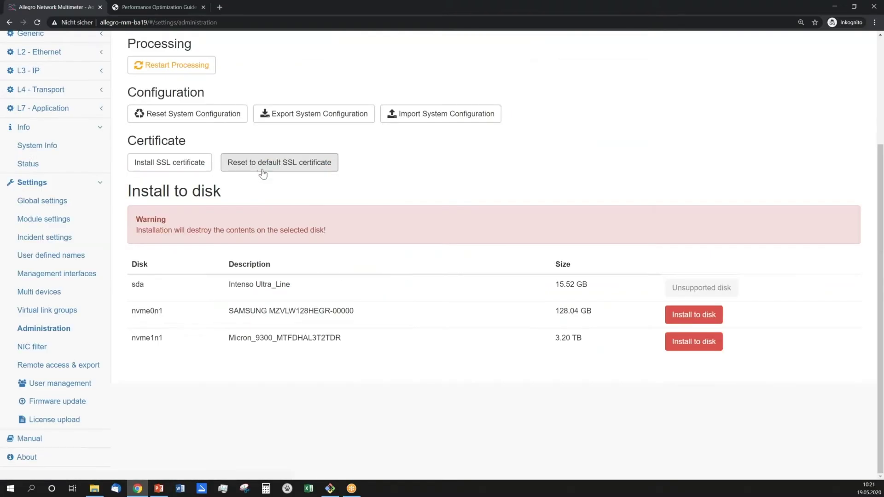
pyautogui.click(214, 214)
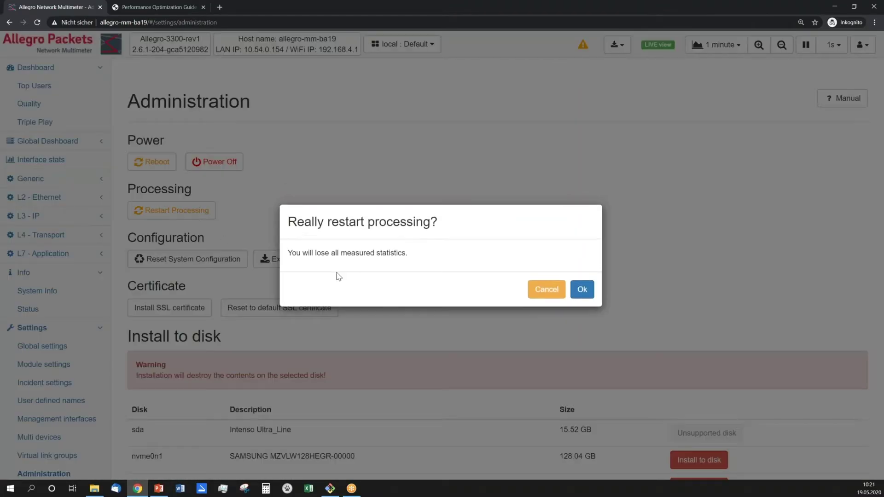
pyautogui.click(581, 290)
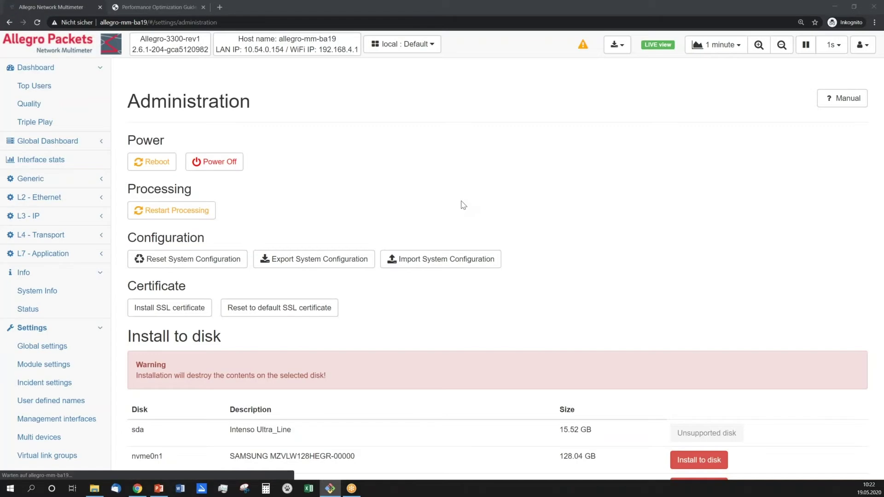
# Go back to Interface stats, now 16.99 Gbit/s on interface 0 with no overload drops.
pyautogui.click(31, 67)
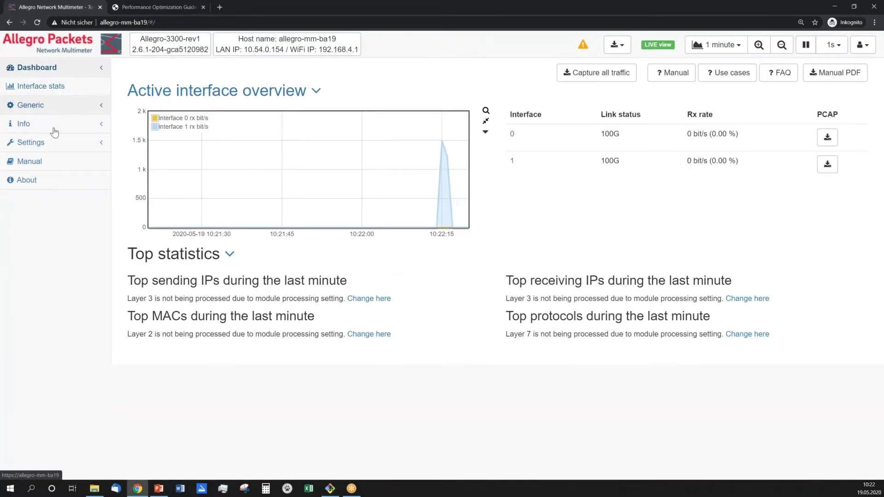
pyautogui.click(60, 107)
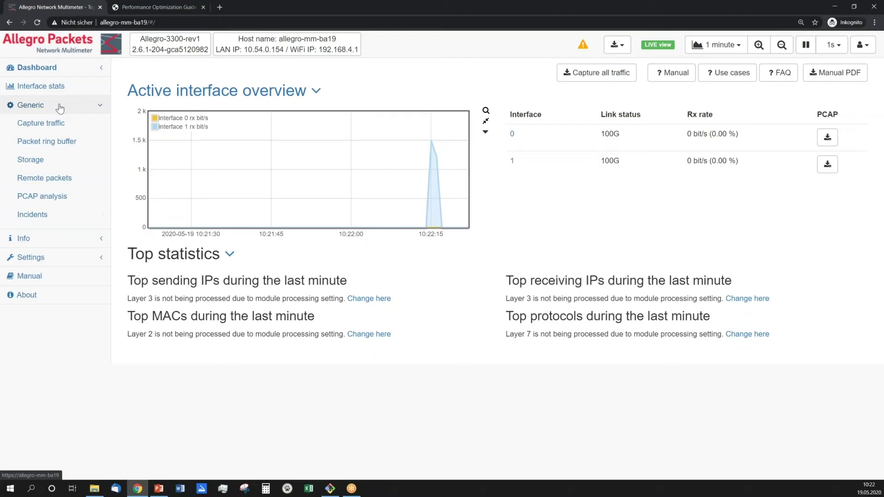
pyautogui.click(60, 107)
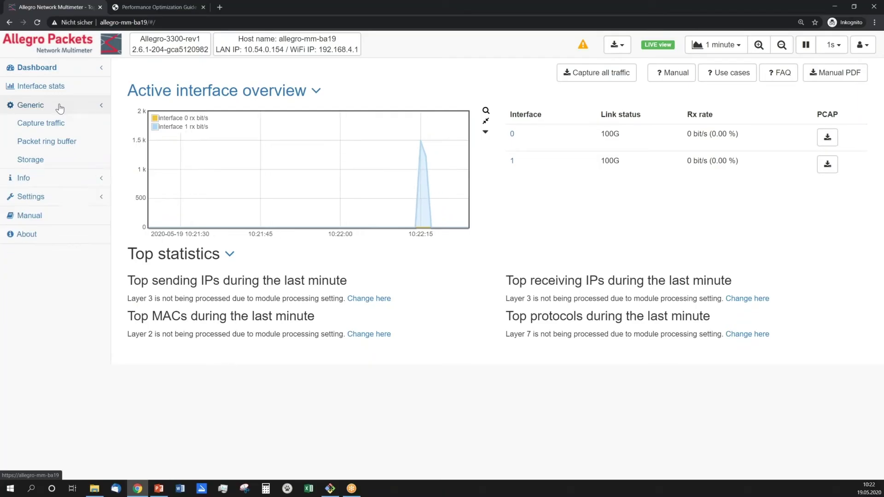
pyautogui.click(58, 124)
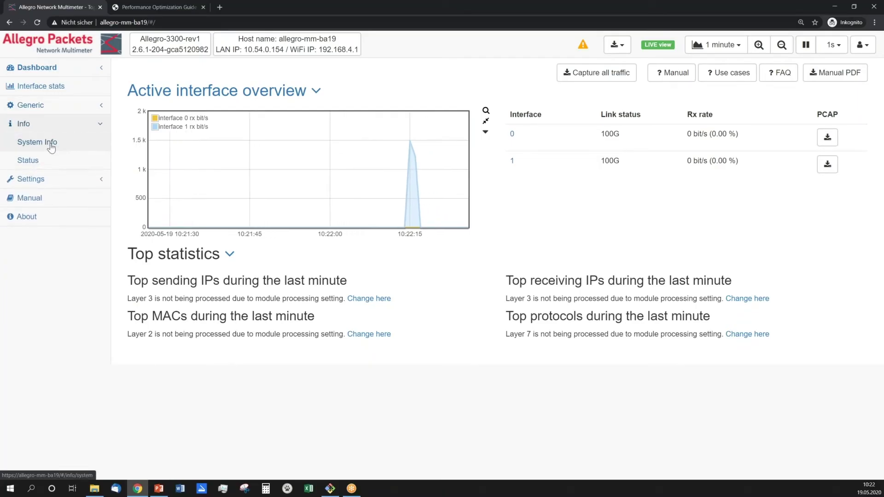
pyautogui.click(58, 123)
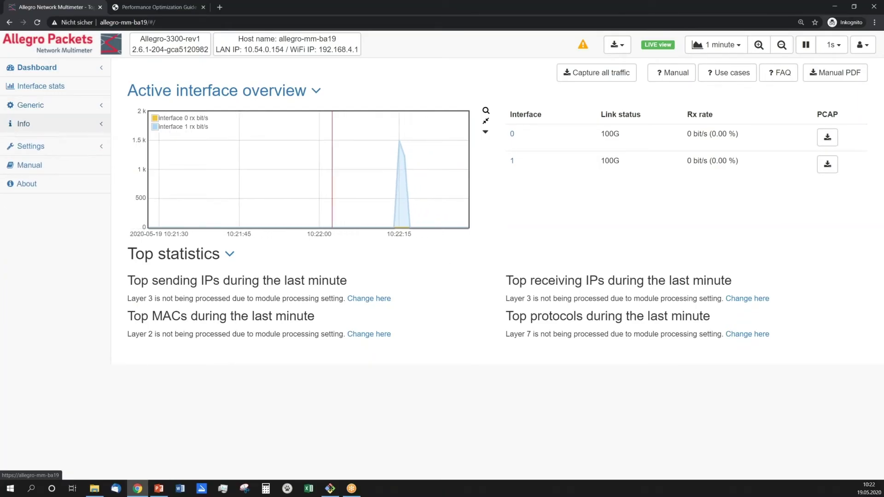
pyautogui.hotkey('alt', 'Tab')
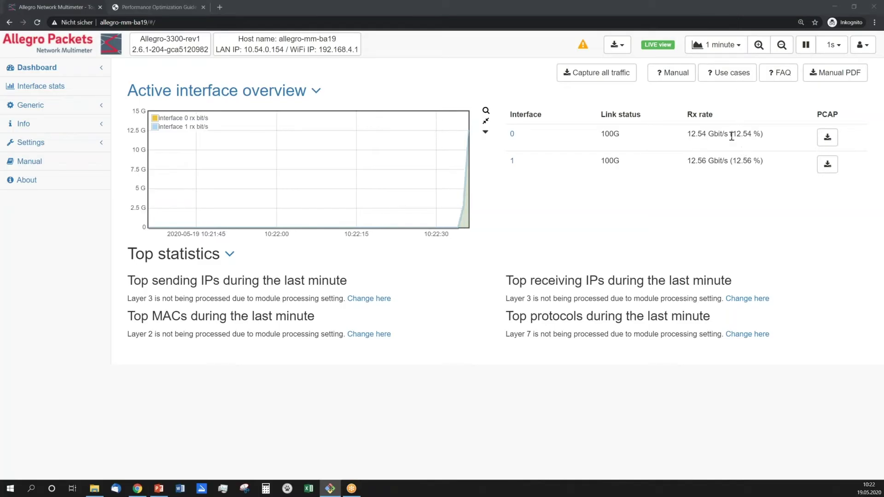
pyautogui.click(35, 91)
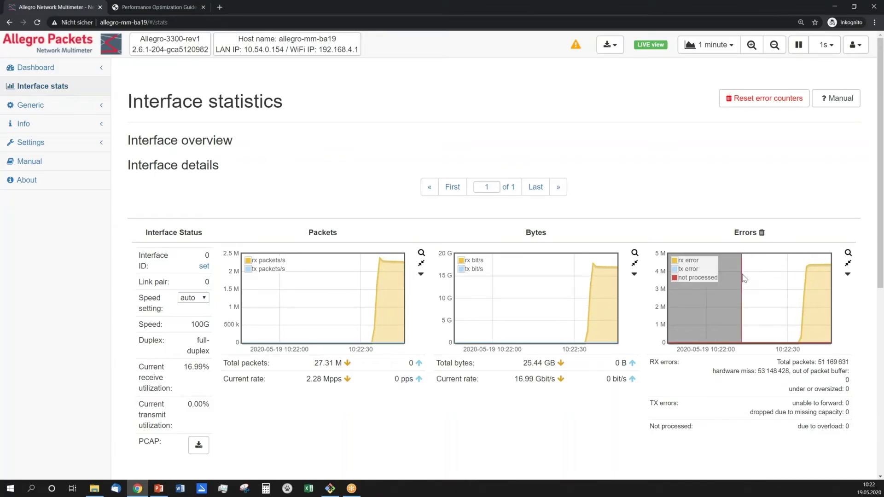
pyautogui.moveTo(746, 276)
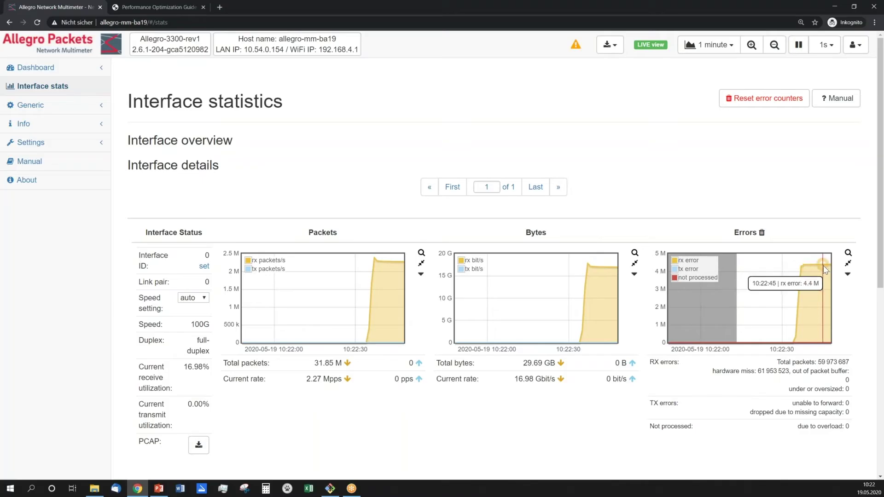
pyautogui.click(27, 123)
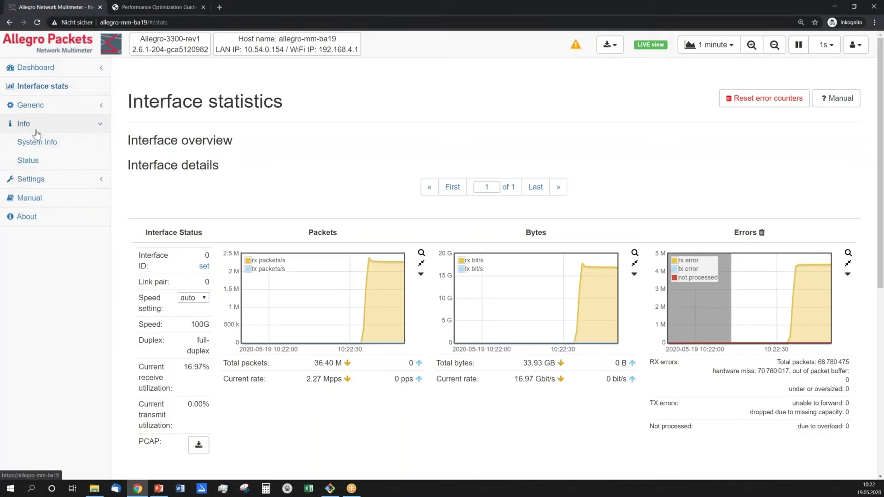
pyautogui.click(35, 144)
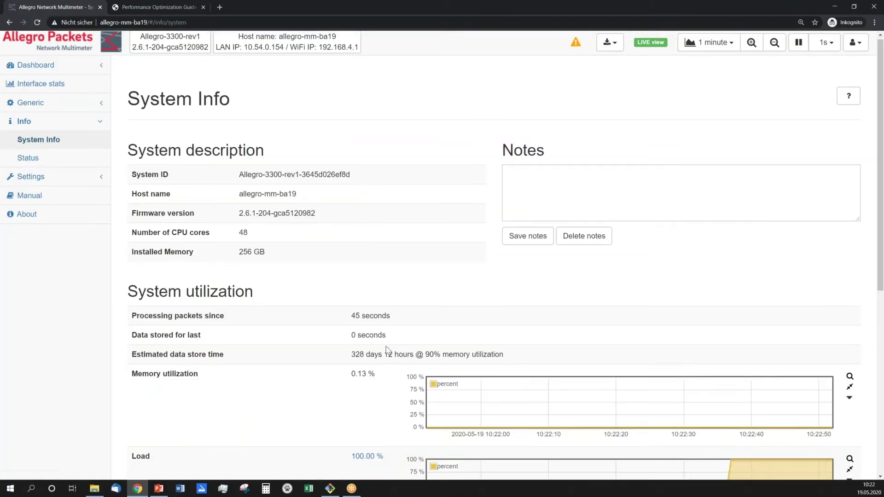
pyautogui.scroll(-2, 387, 355)
pyautogui.scroll(-2, 364, 341)
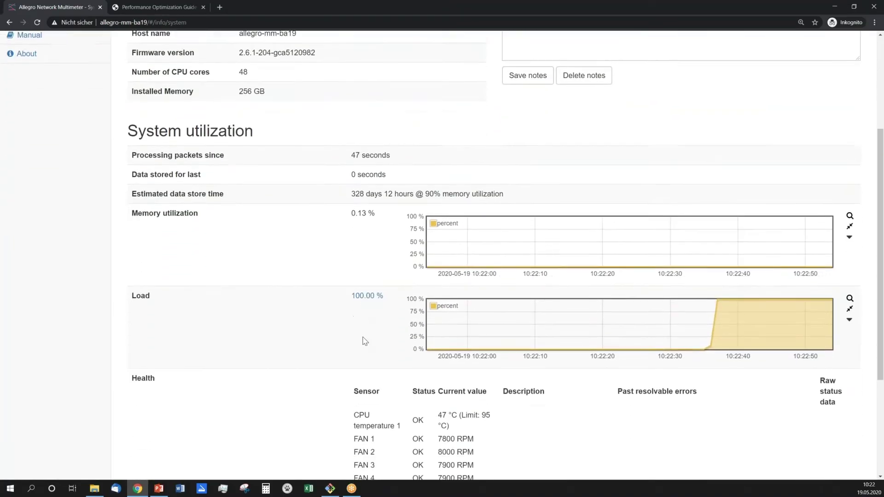
pyautogui.click(367, 296)
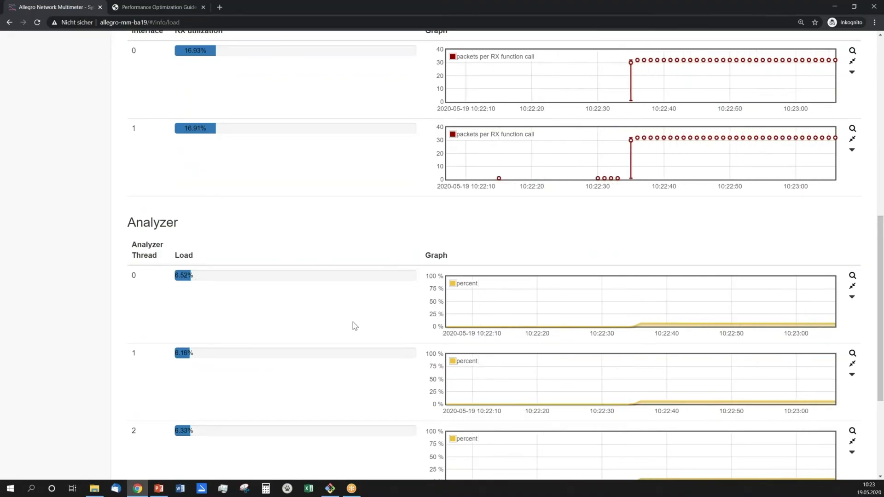
pyautogui.scroll(3, 353, 325)
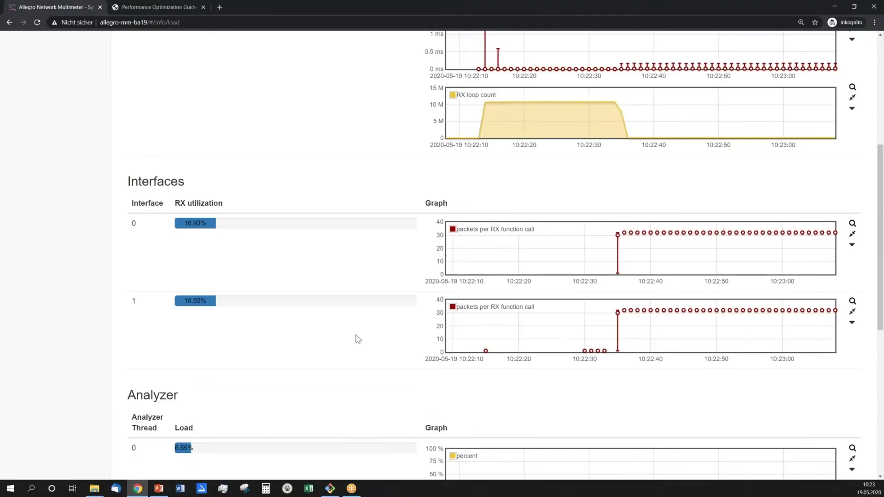
pyautogui.scroll(5, 359, 341)
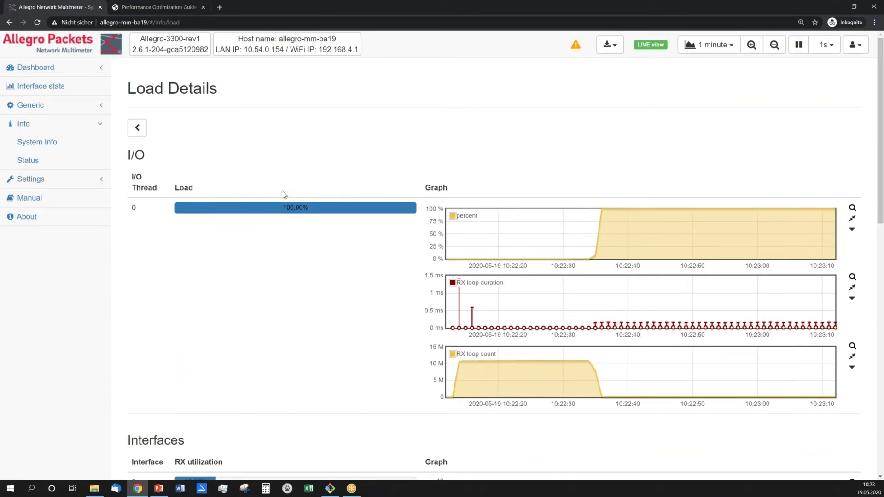
pyautogui.hotkey('alt', 'Tab')
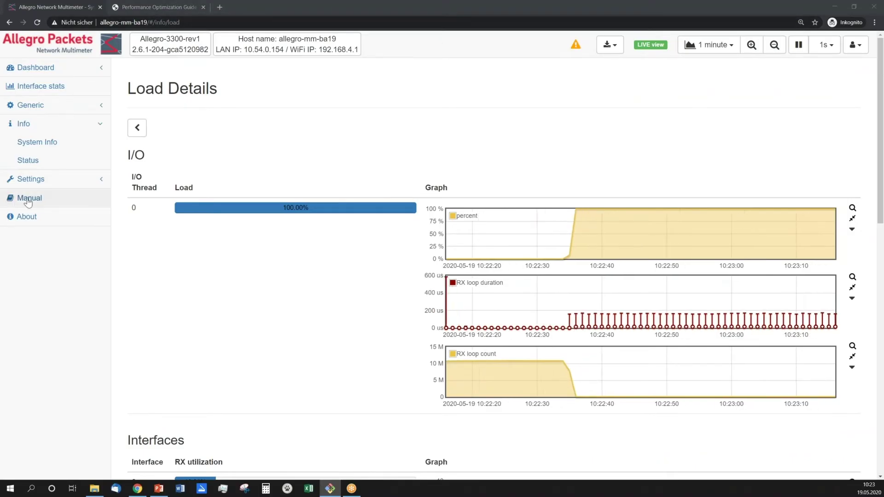
# Open the Expert settings tab of the global settings.
pyautogui.click(37, 180)
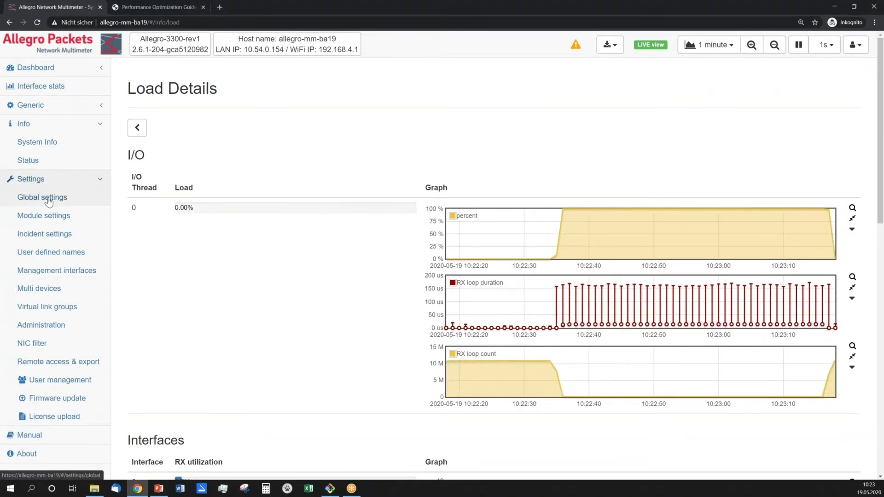
pyautogui.click(49, 202)
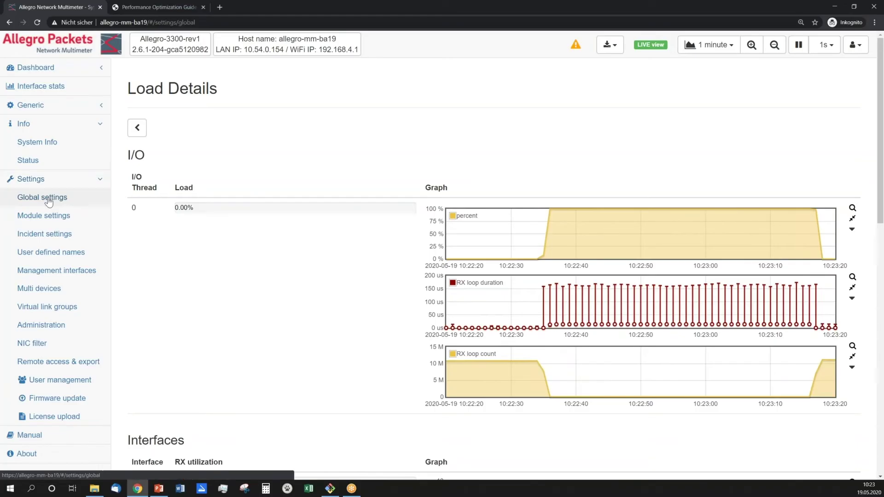
pyautogui.click(426, 148)
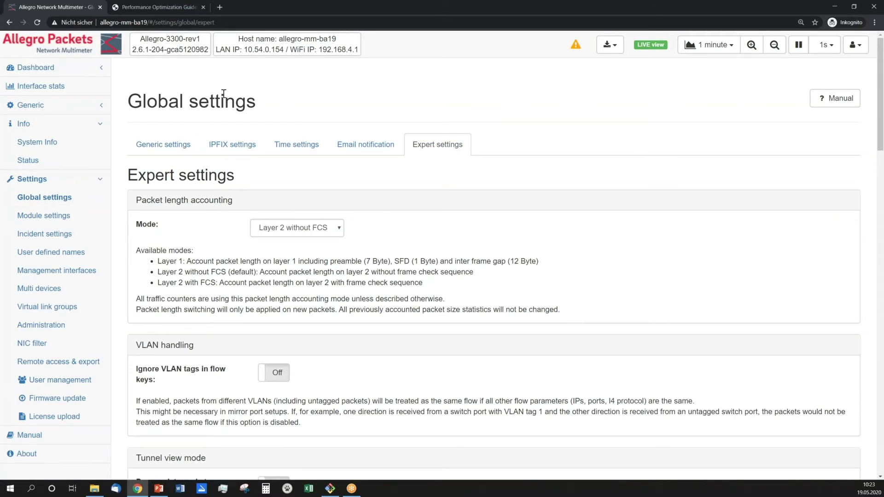
pyautogui.scroll(-10, 505, 281)
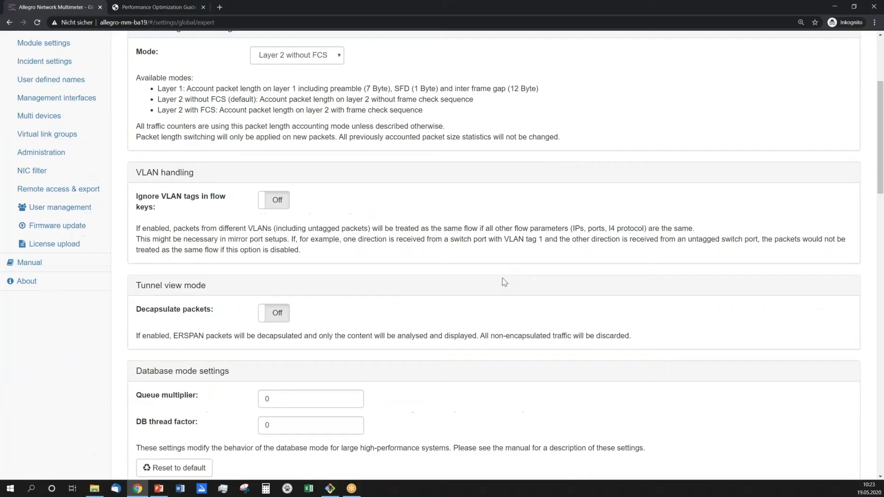
pyautogui.scroll(-1, 506, 283)
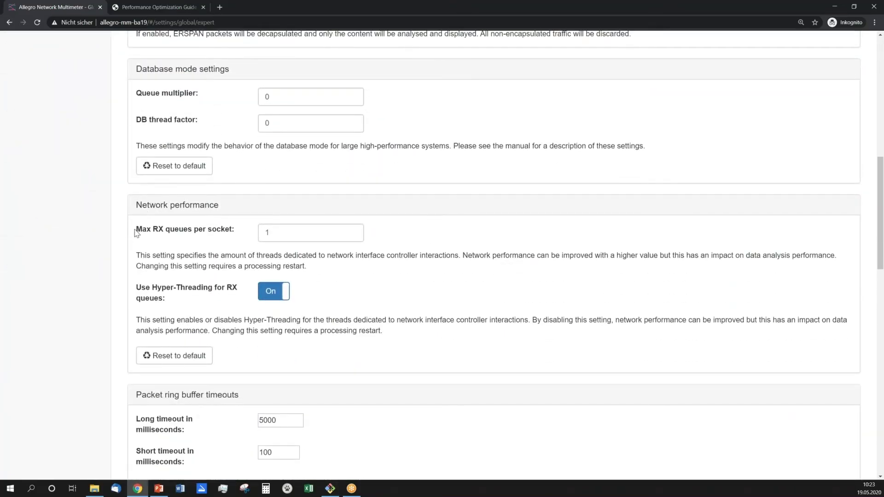
# Set Max RX queues per socket to 4, turn Hyper-Threading for RX queues off, and save.
pyautogui.click(299, 230)
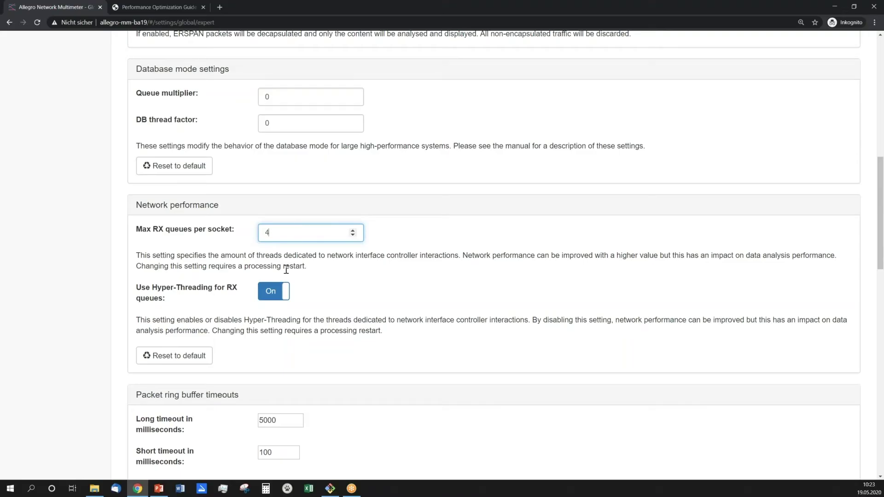
pyautogui.click(438, 271)
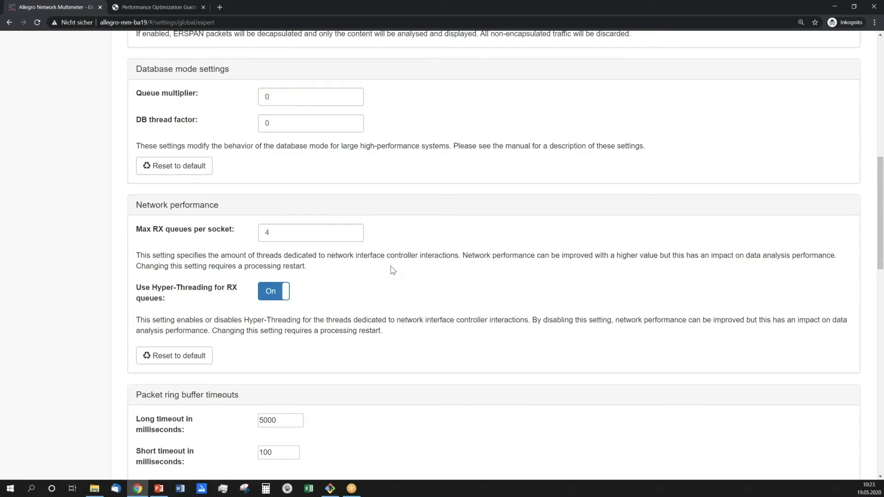
pyautogui.click(223, 294)
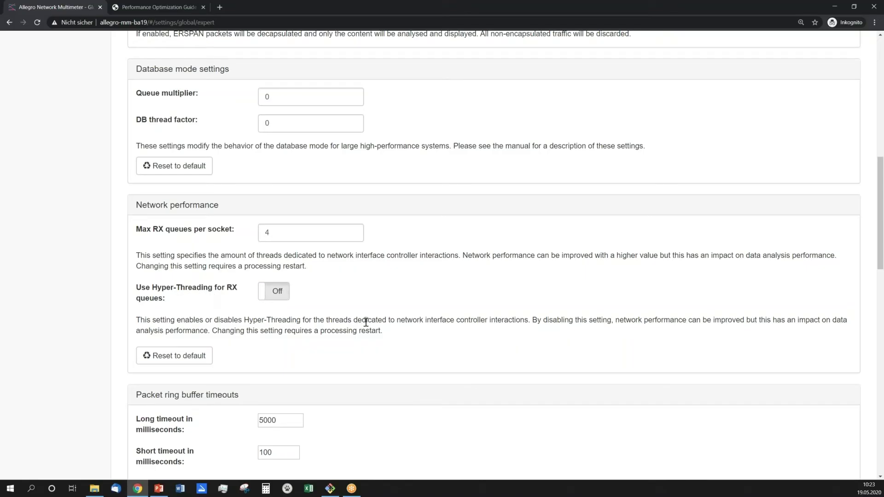
pyautogui.scroll(-15, 366, 323)
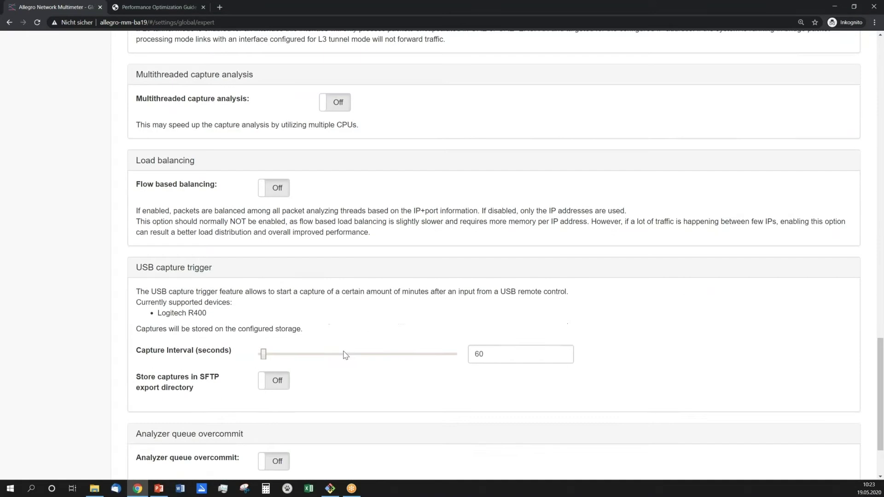
pyautogui.scroll(-3, 345, 355)
pyautogui.click(154, 456)
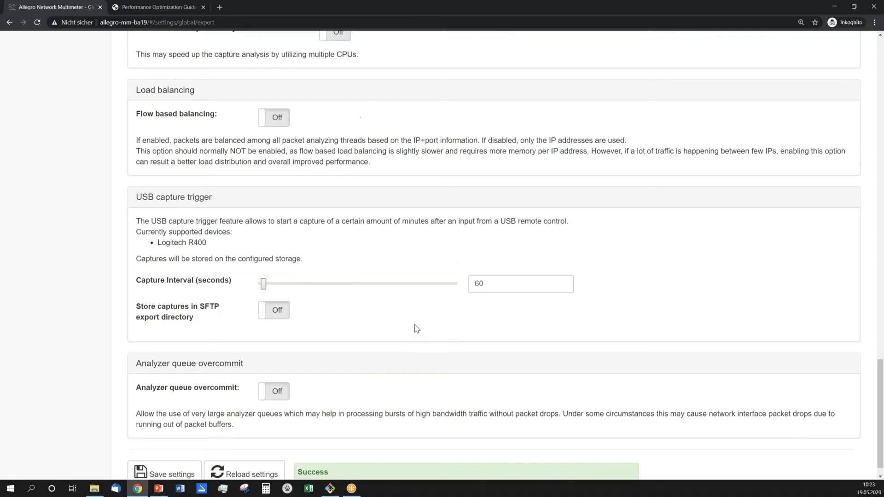
pyautogui.scroll(16, 415, 330)
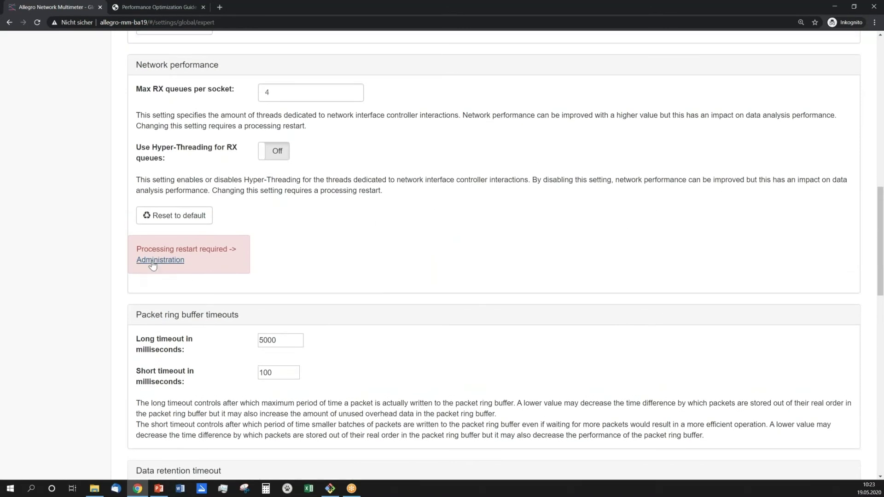
# Restart processing from the Administration page, then go back to the Dashboard.
pyautogui.click(154, 260)
pyautogui.click(171, 211)
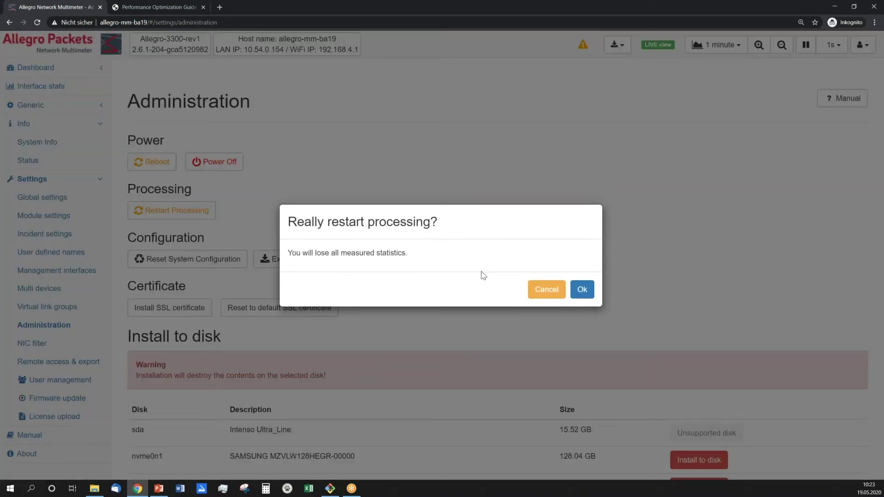
pyautogui.click(583, 287)
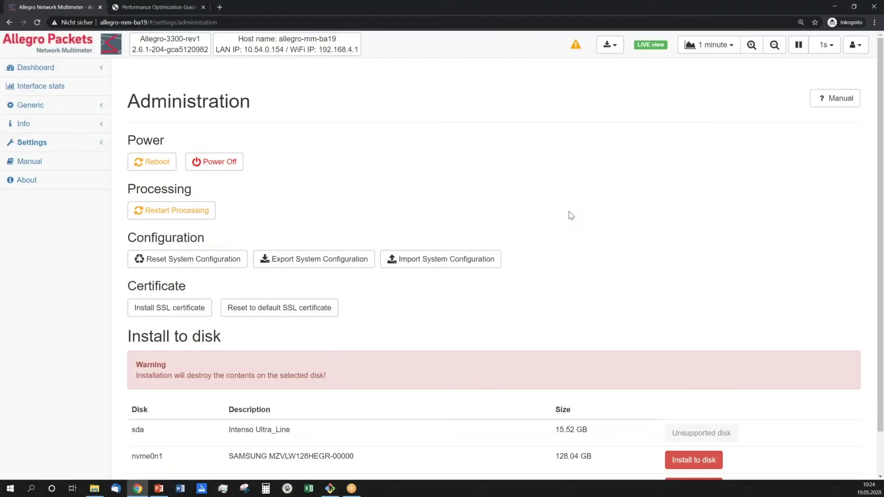
pyautogui.click(44, 69)
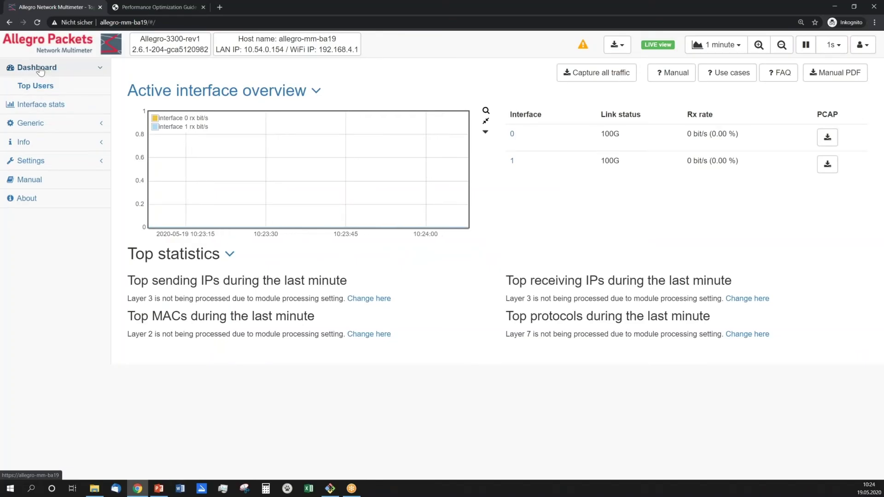
# Review Interface stats, with interface 0 receiving about 49.7 Gbit/s and 218 hardware misses.
pyautogui.hotkey('alt', 'Tab')
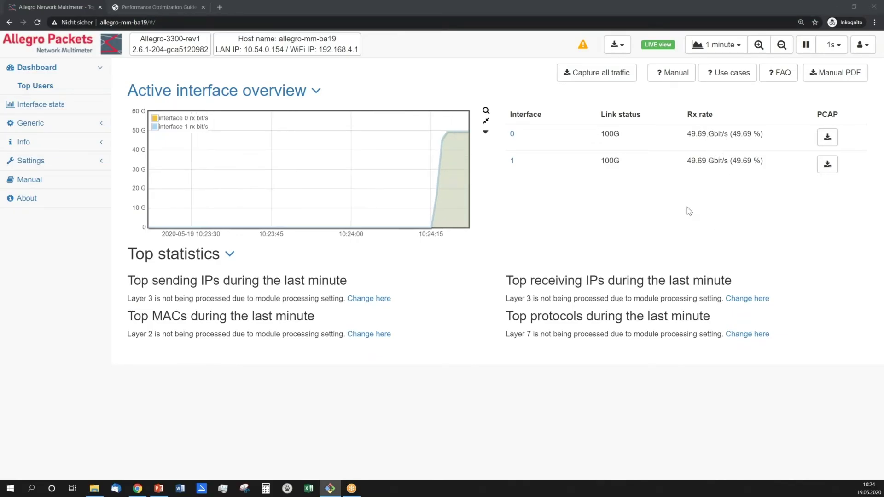
pyautogui.click(26, 108)
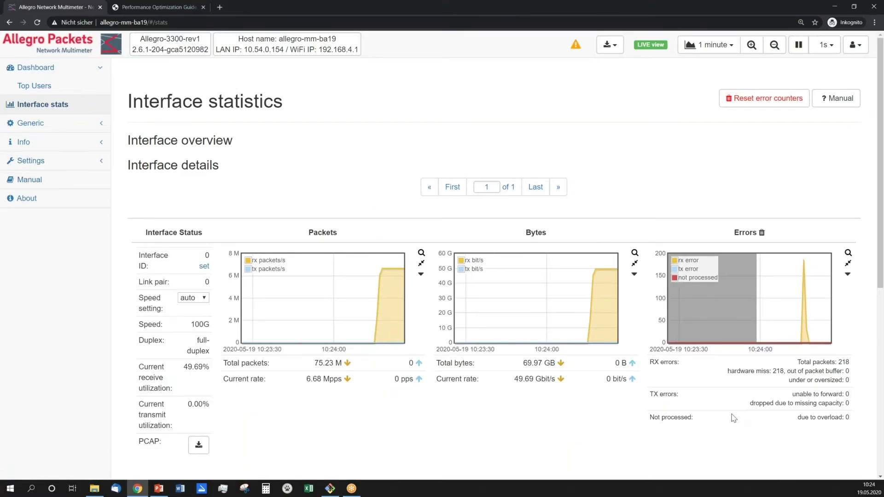
pyautogui.scroll(-1, 729, 412)
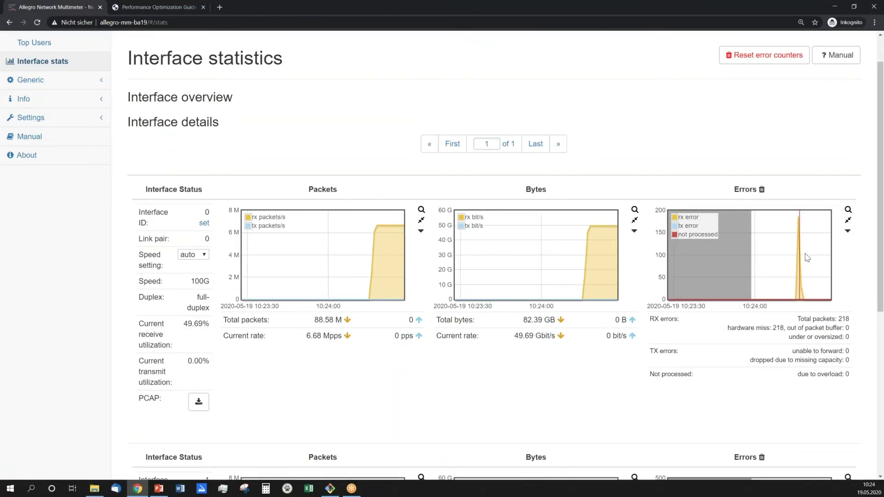
pyautogui.scroll(1, 175, 353)
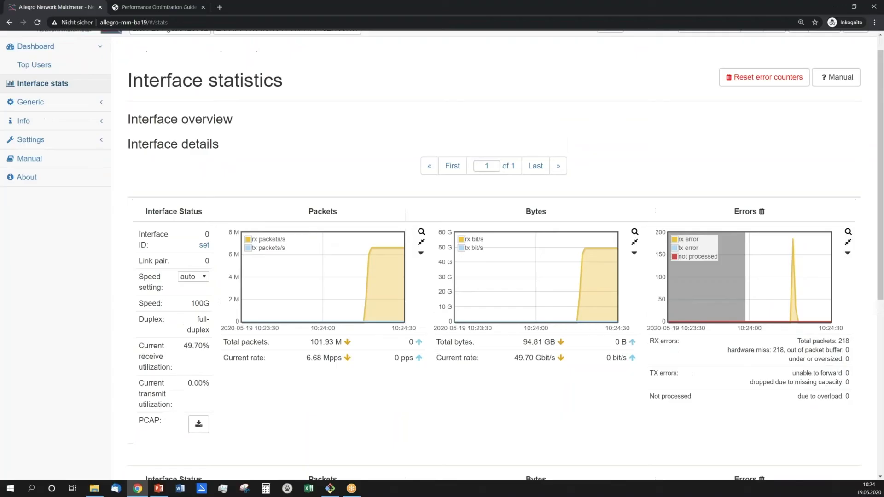
# Open System Info and its detailed per-thread load view.
pyautogui.click(42, 142)
pyautogui.click(46, 160)
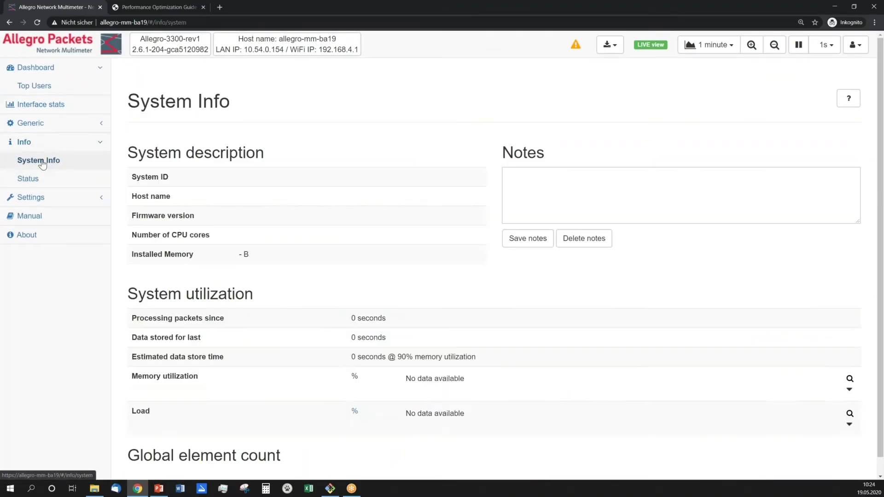
pyautogui.scroll(-3, 297, 355)
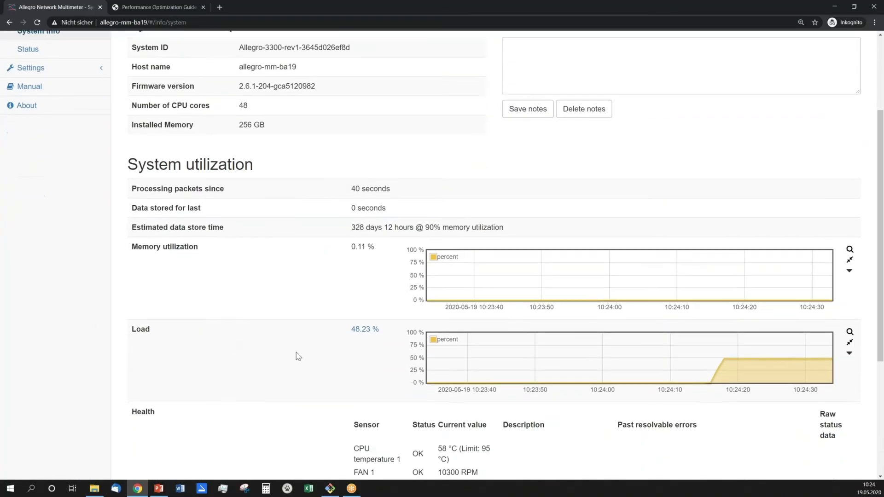
pyautogui.click(367, 330)
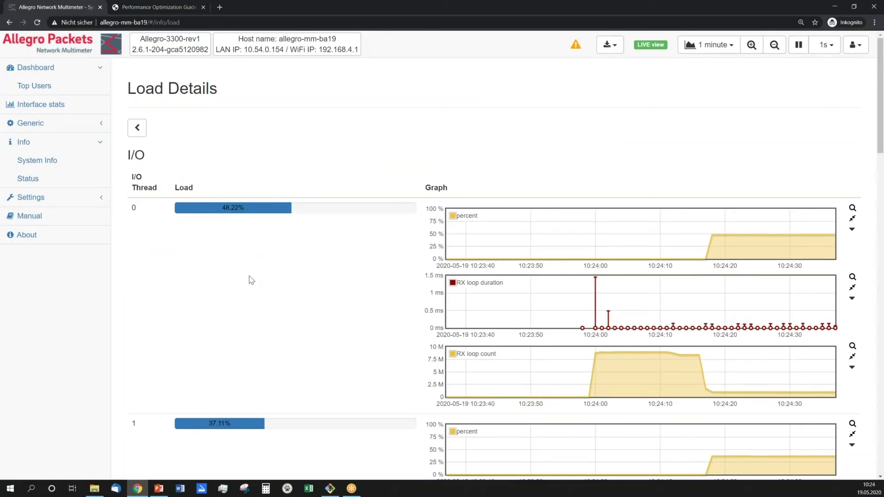
# Look through the load details, then return to Interface statistics at 49.69 Gbit/s.
pyautogui.scroll(-2, 385, 328)
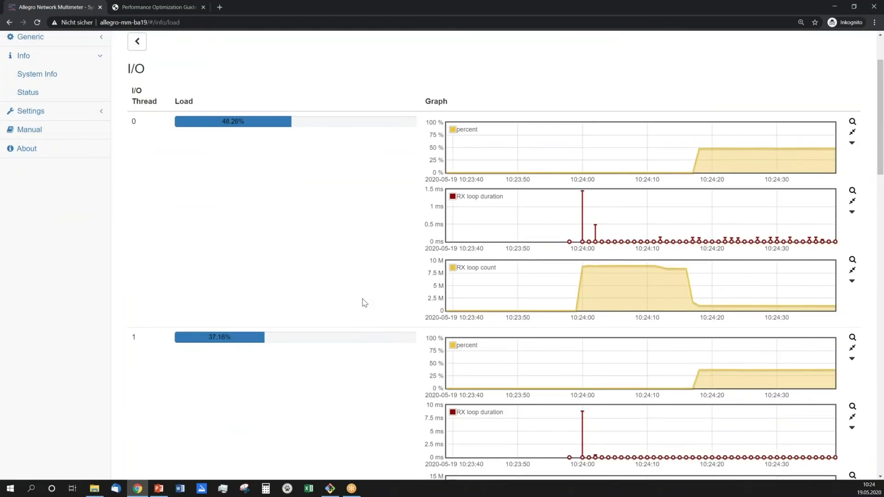
pyautogui.scroll(-15, 364, 302)
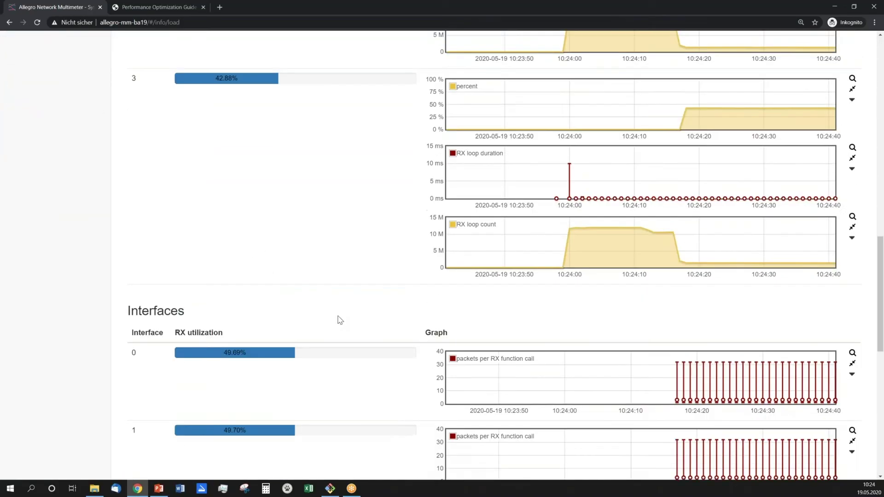
pyautogui.scroll(-5, 340, 320)
pyautogui.scroll(-2, 369, 318)
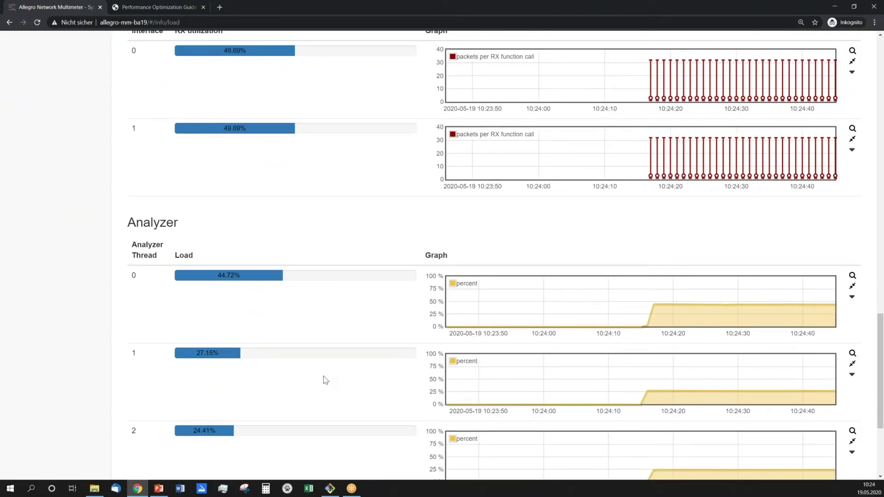
pyautogui.scroll(15, 341, 326)
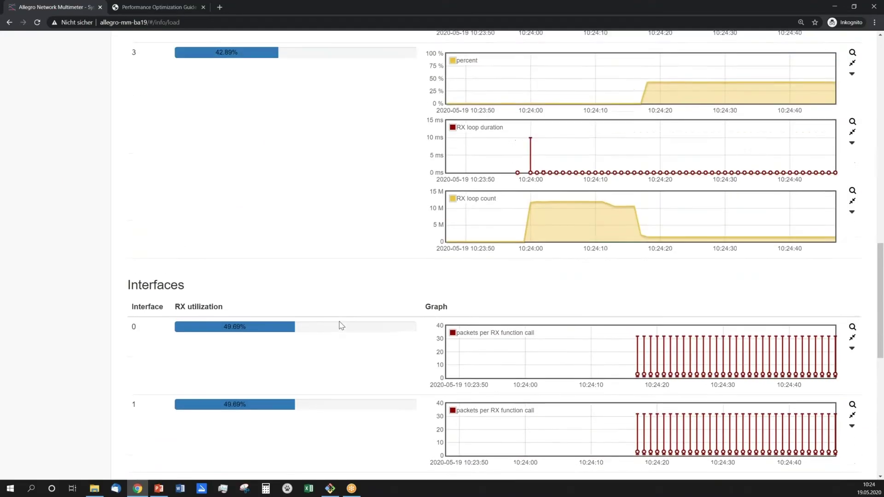
pyautogui.scroll(5, 341, 326)
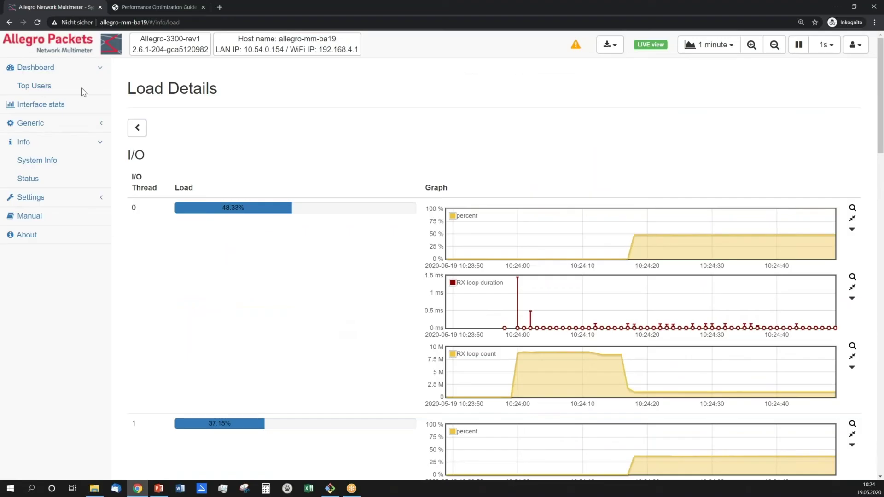
pyautogui.click(59, 106)
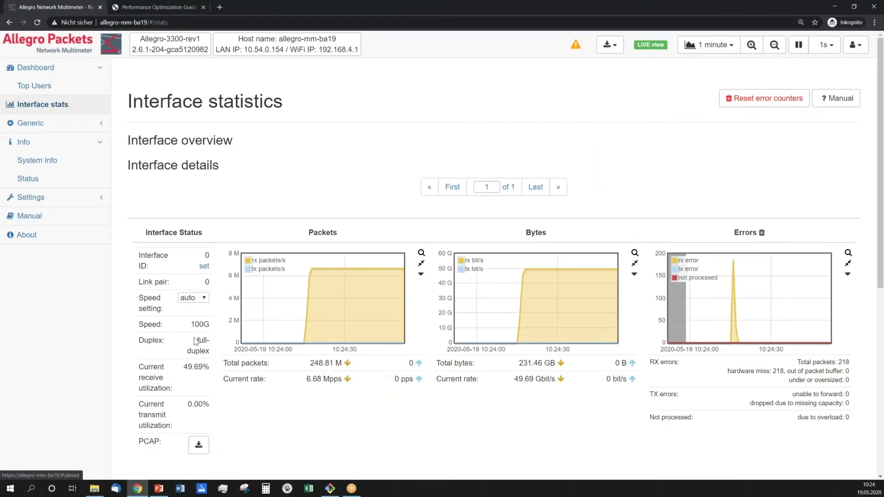
# Check both interfaces' traffic and error counters, then expand the Generic section.
pyautogui.scroll(-5, 317, 383)
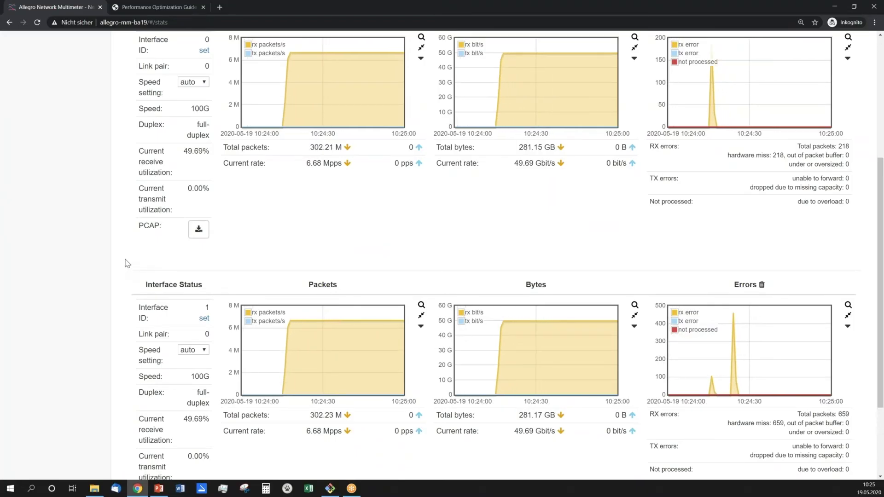
pyautogui.scroll(5, 124, 269)
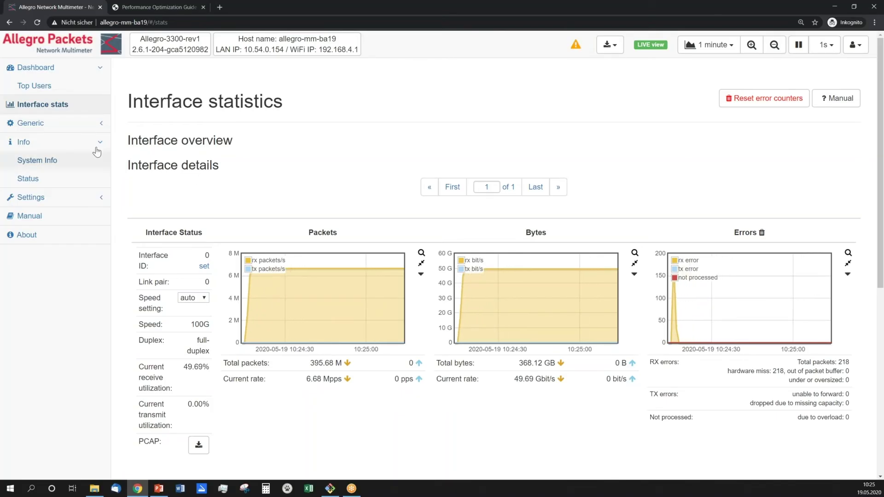
pyautogui.click(85, 130)
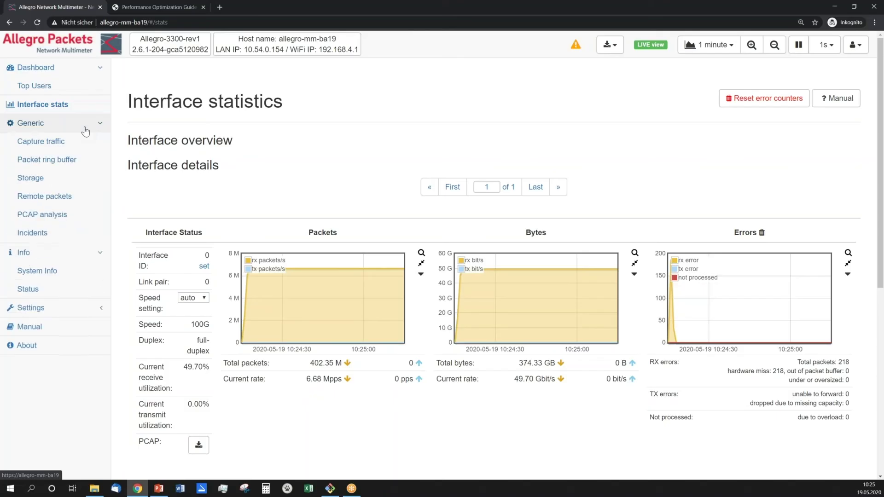
# Create a packet ring buffer using 75% of storage, giving 2.36 TB total.
pyautogui.click(67, 161)
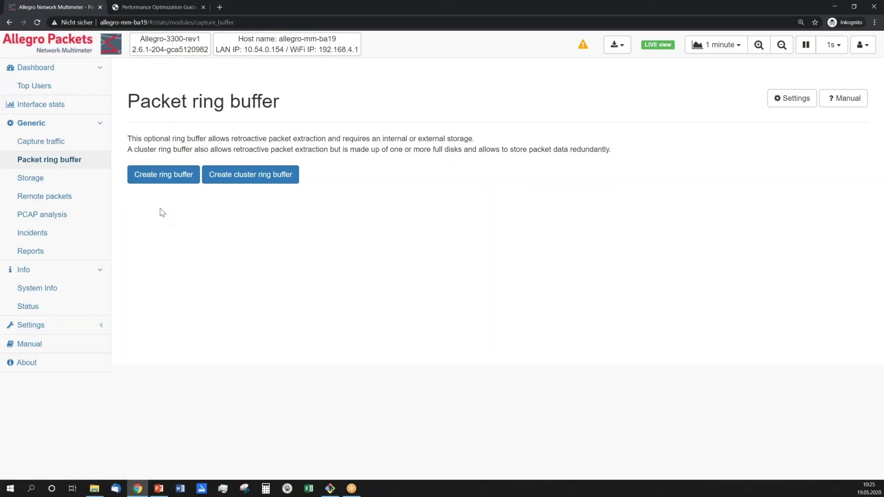
pyautogui.click(171, 174)
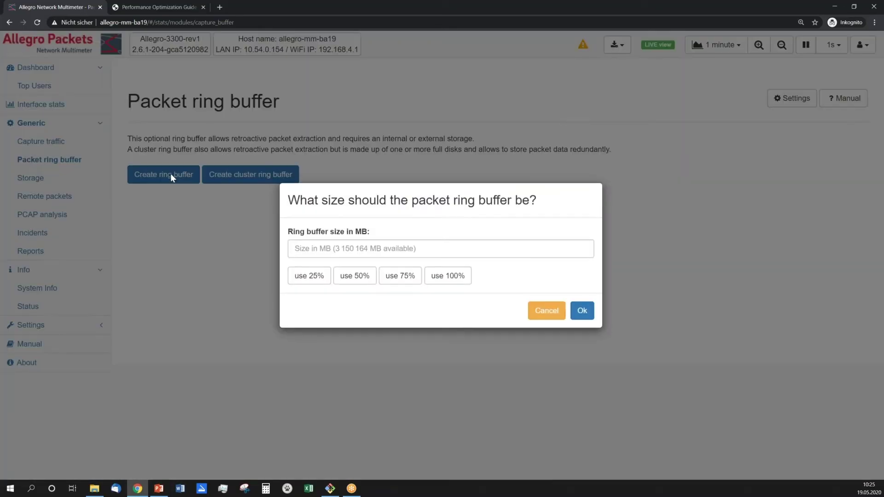
pyautogui.click(400, 280)
pyautogui.click(582, 311)
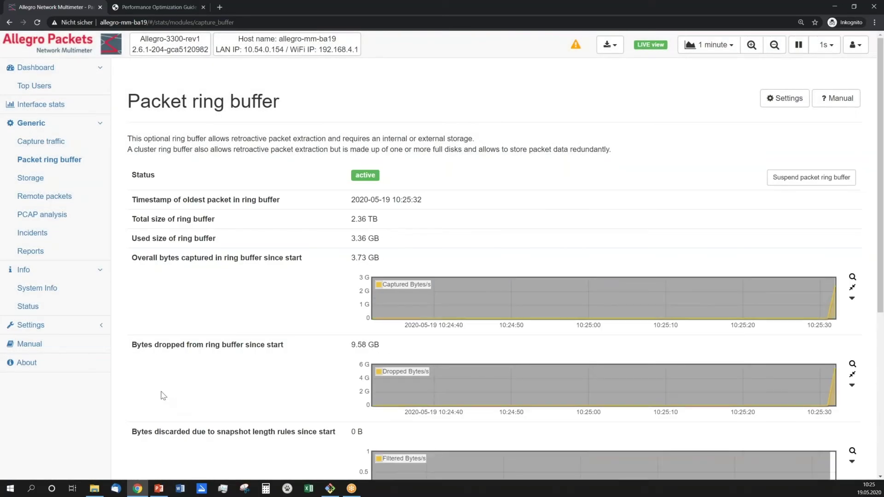
# Scroll the ring buffer status to check captured and dropped bytes, now 178.92 GB dropped.
pyautogui.scroll(-2, 280, 308)
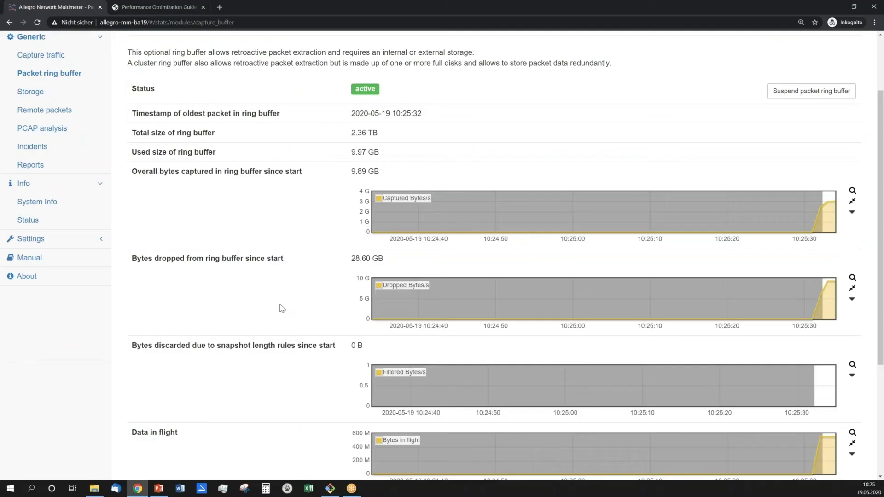
pyautogui.scroll(-4, 293, 321)
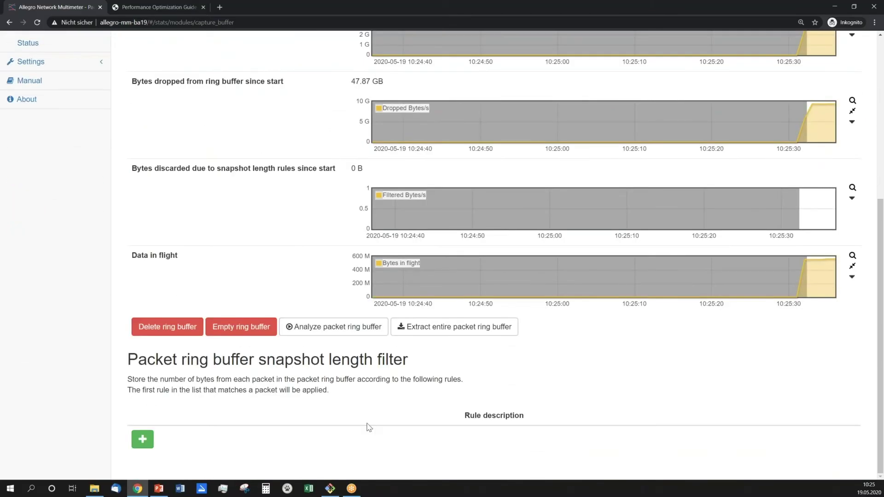
pyautogui.scroll(5, 264, 414)
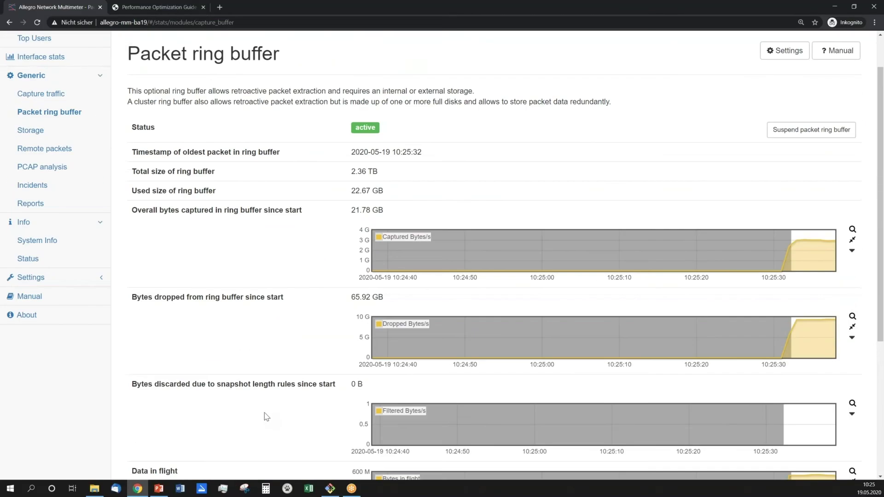
pyautogui.scroll(-2, 265, 413)
pyautogui.scroll(1, 434, 157)
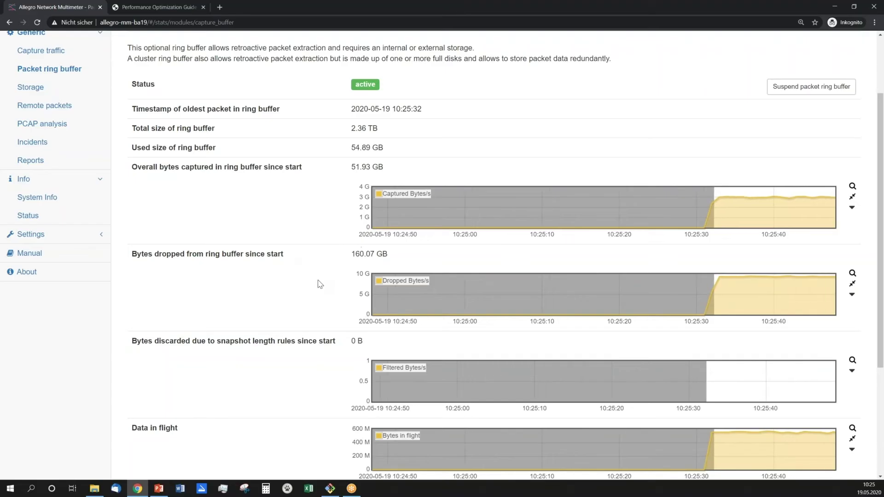
pyautogui.scroll(-3, 318, 280)
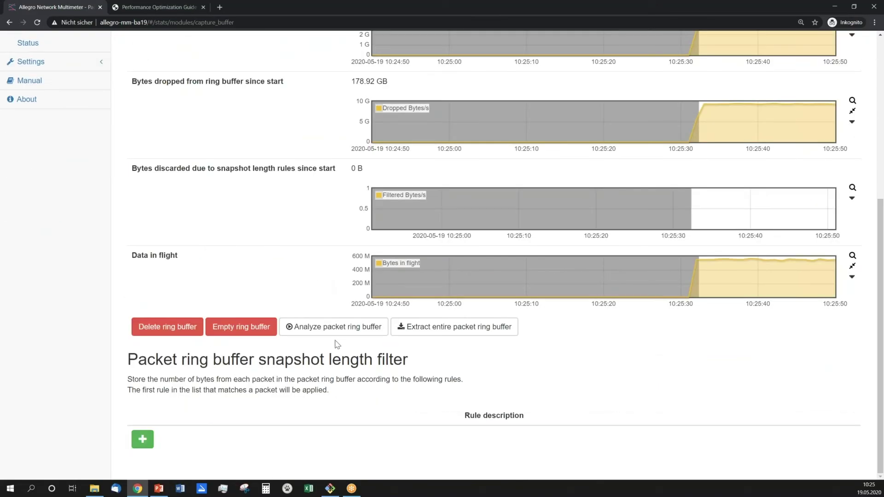
# Add an all-packets snapshot rule keeping header plus L3+L4+L7 data, with 10 L7 bytes.
pyautogui.click(142, 440)
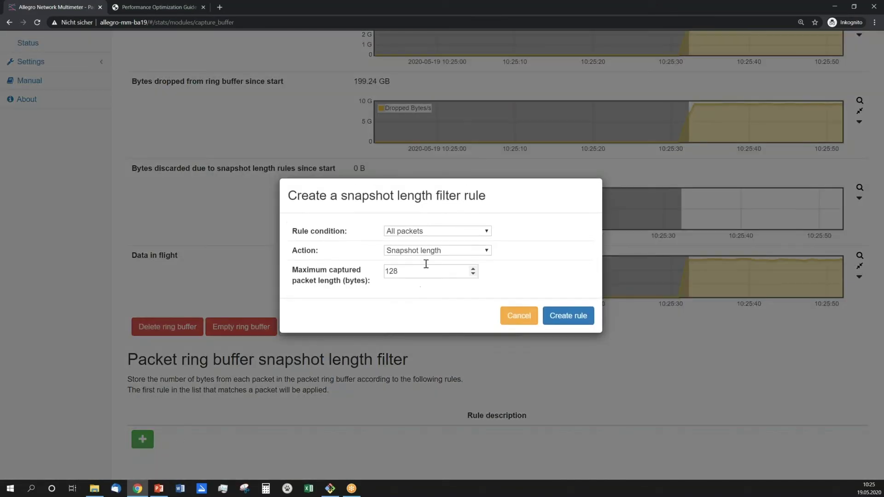
pyautogui.click(451, 233)
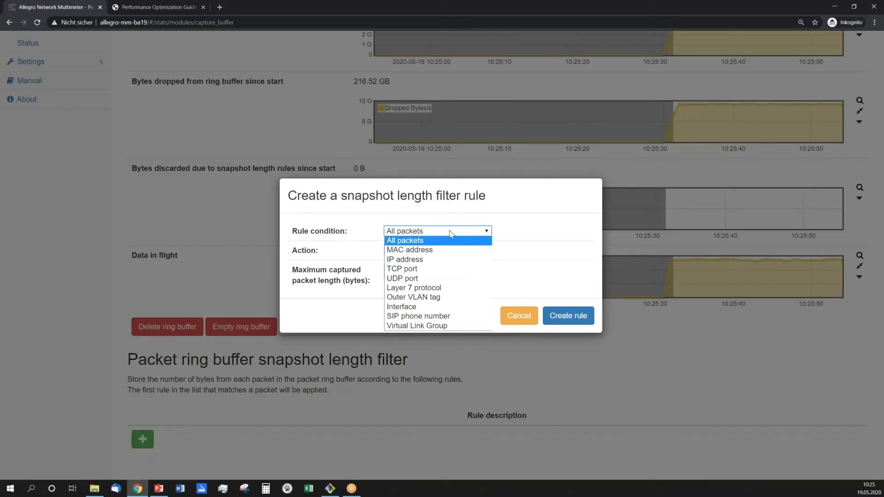
pyautogui.click(451, 232)
pyautogui.click(460, 251)
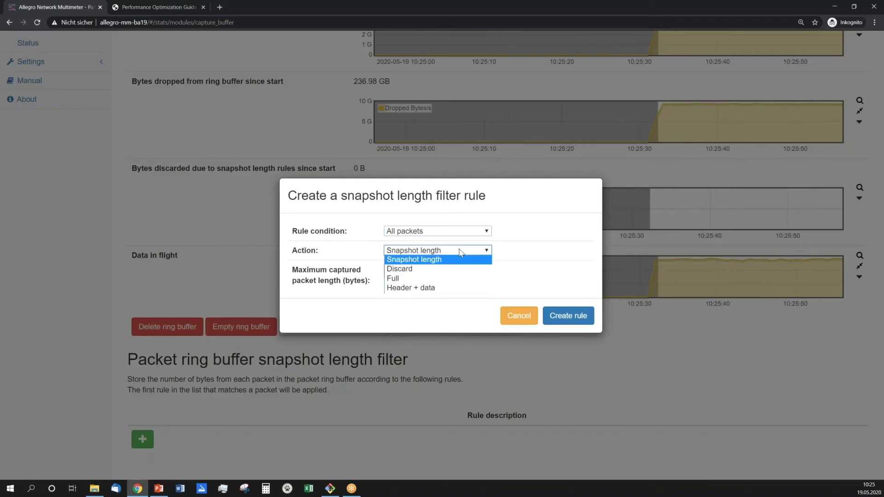
pyautogui.click(410, 289)
pyautogui.click(425, 271)
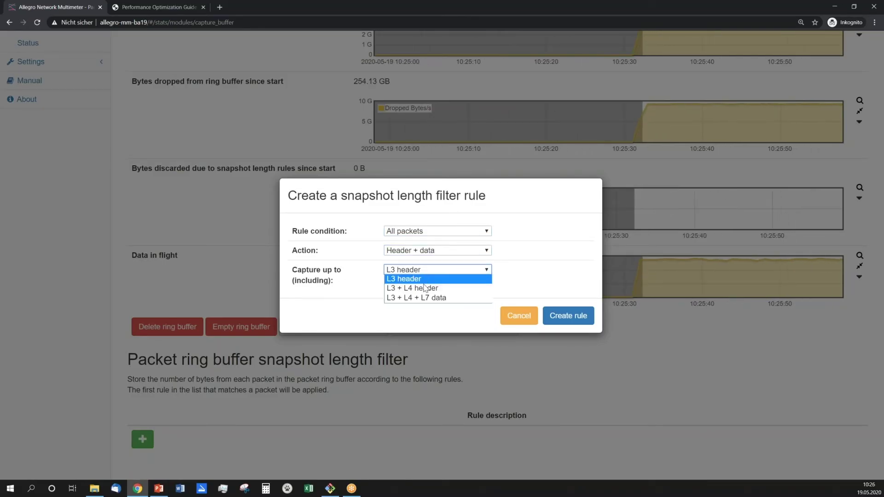
pyautogui.click(424, 298)
pyautogui.click(420, 287)
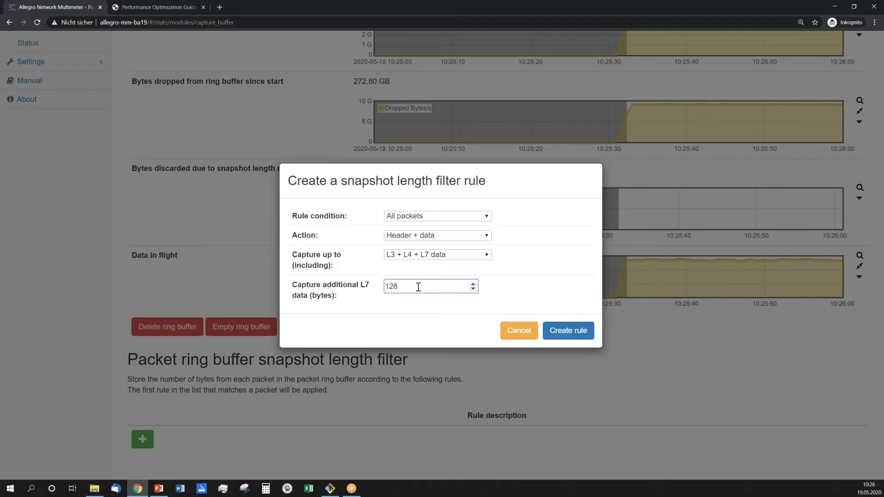
pyautogui.press('BackSpace')
pyautogui.write('1')
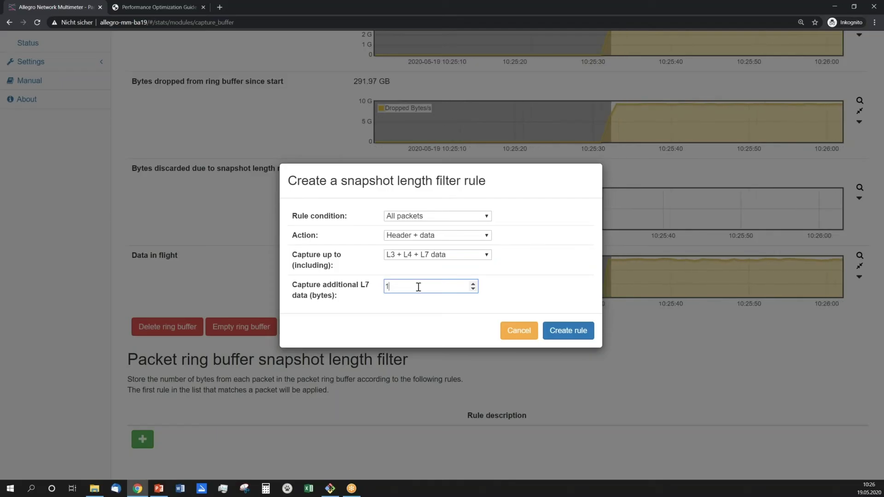
pyautogui.write('0')
pyautogui.click(562, 330)
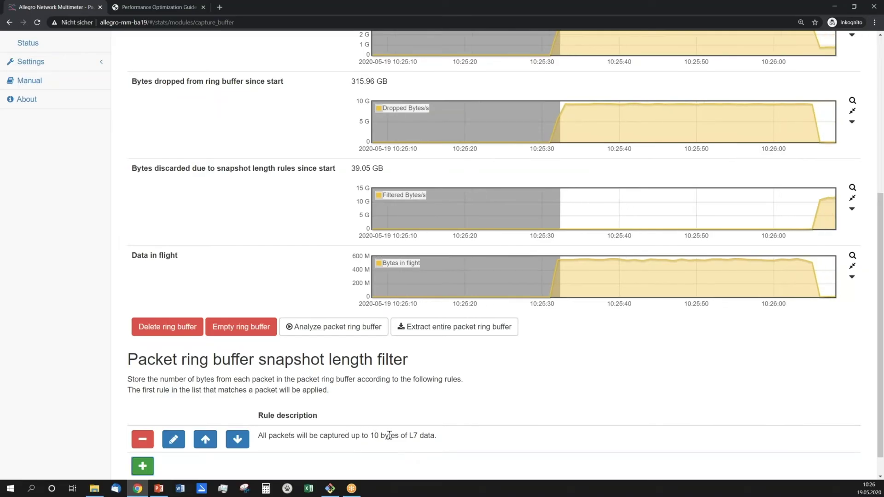
pyautogui.scroll(-1, 244, 258)
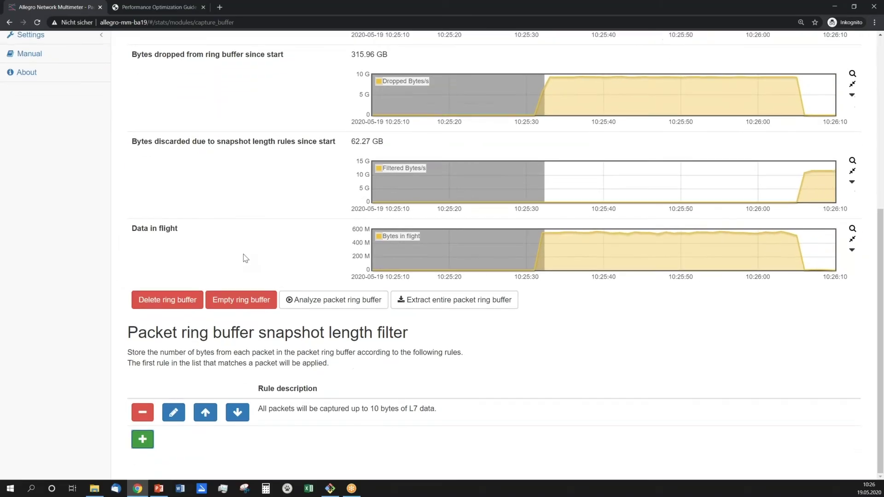
# Change the existing snapshot rule's additional L7 data to 200 bytes and save it.
pyautogui.scroll(3, 244, 258)
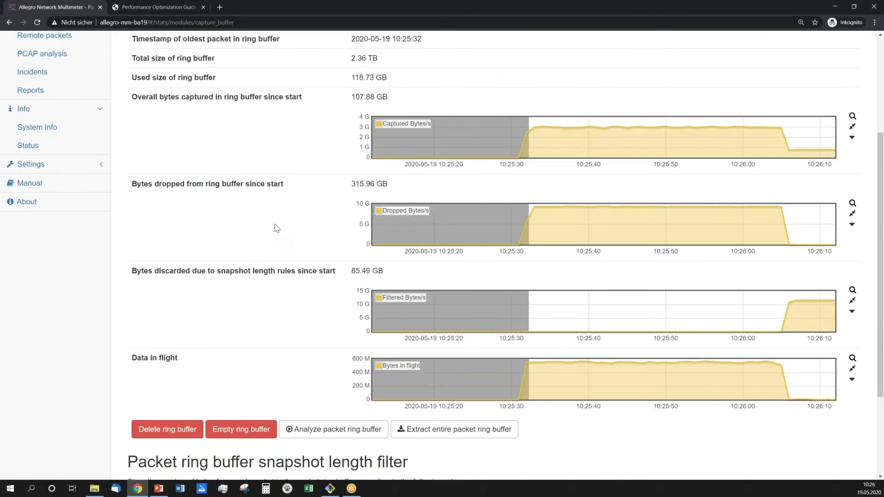
pyautogui.scroll(1, 277, 228)
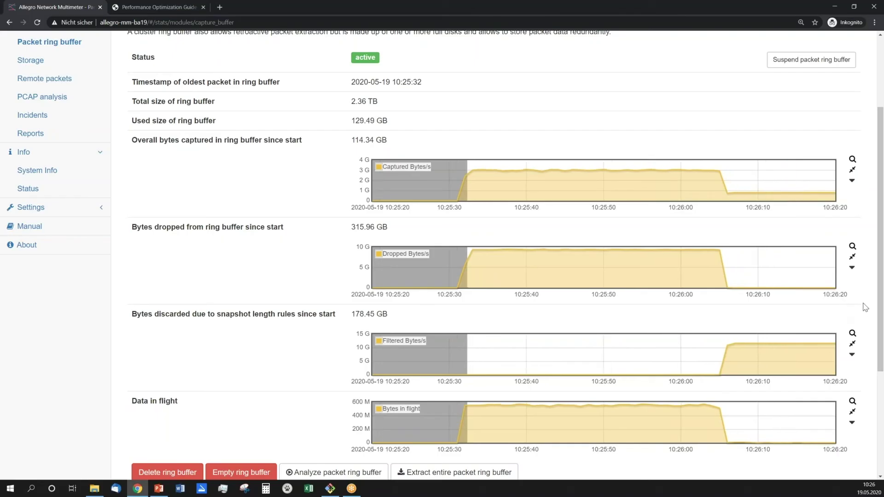
pyautogui.scroll(-4, 865, 304)
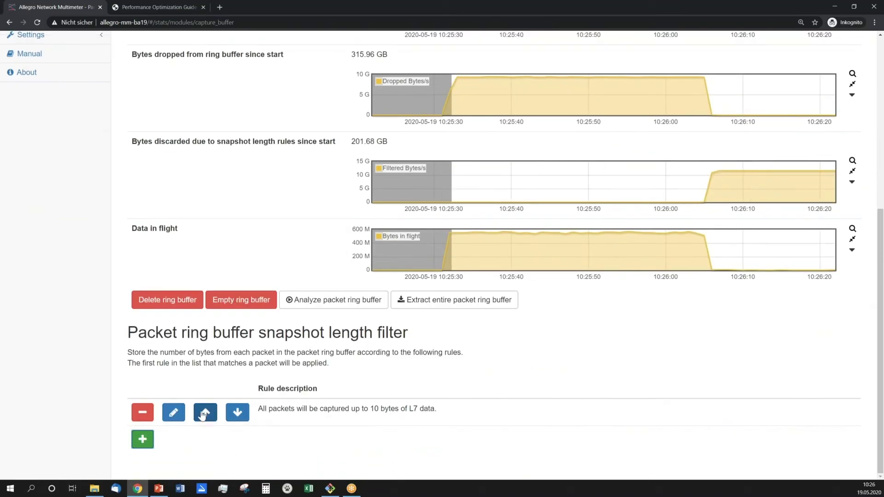
pyautogui.click(173, 412)
pyautogui.click(401, 288)
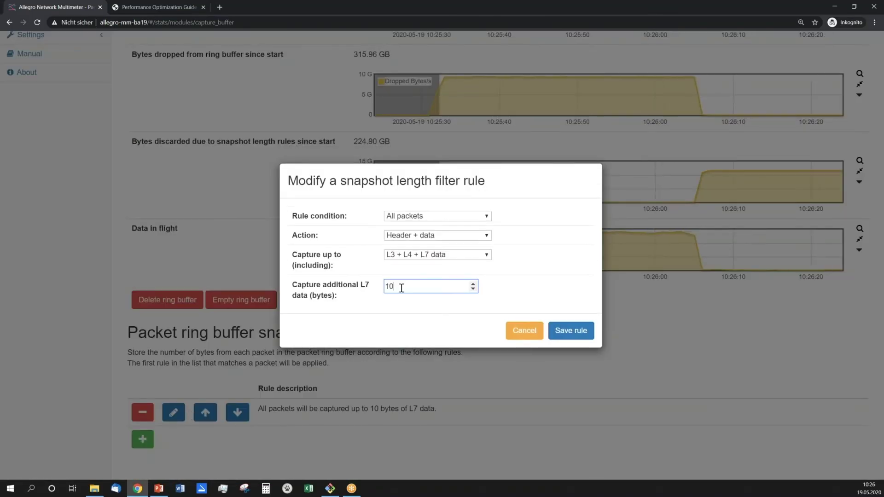
pyautogui.write('2')
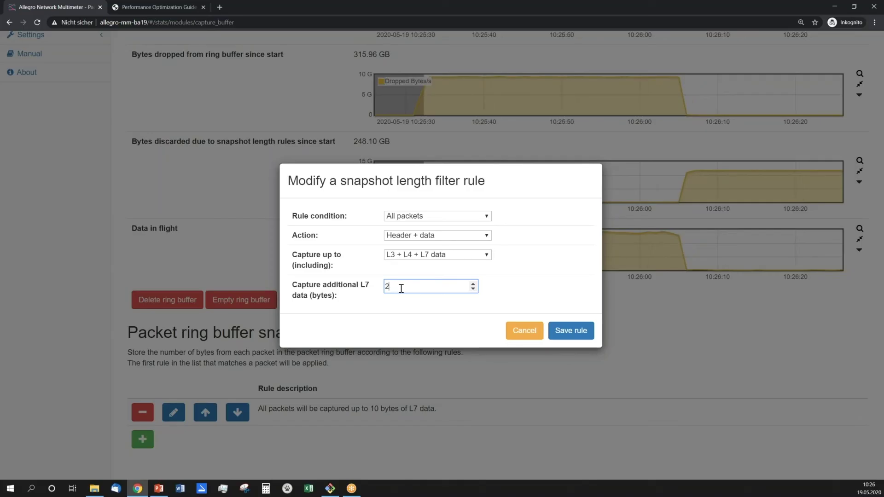
pyautogui.write('00')
pyautogui.click(586, 328)
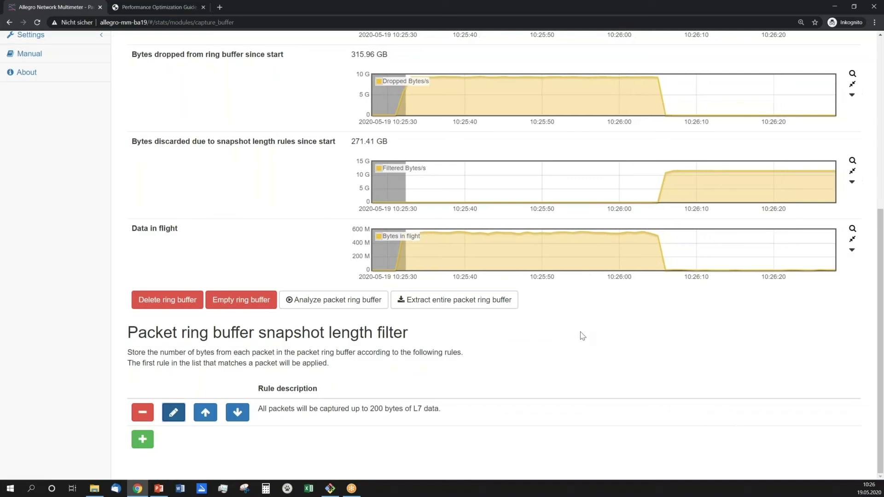
pyautogui.scroll(4, 858, 340)
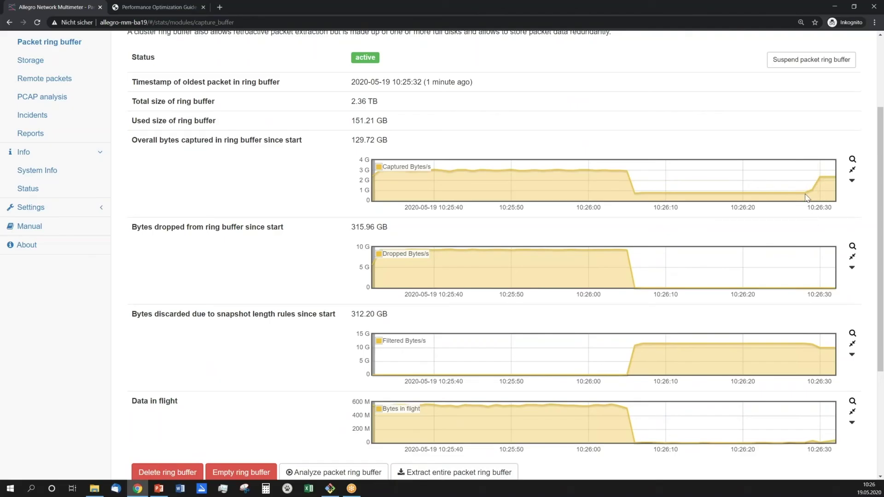
pyautogui.moveTo(829, 178)
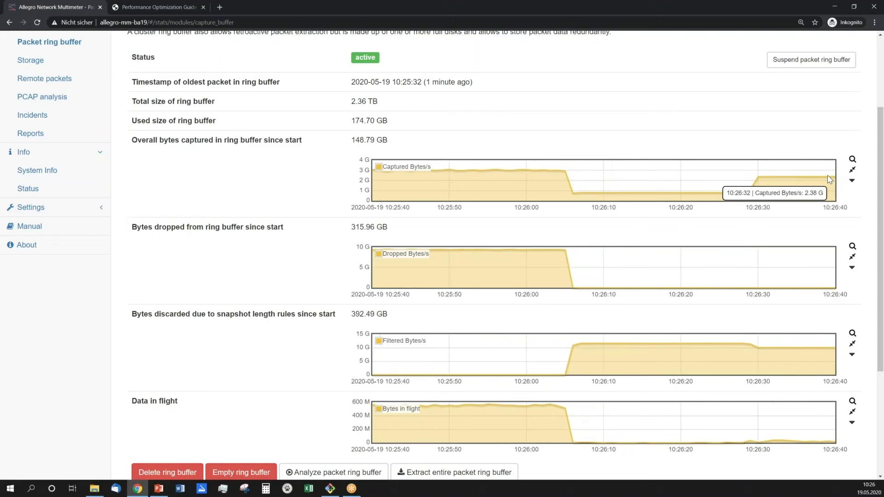
pyautogui.scroll(1, 222, 275)
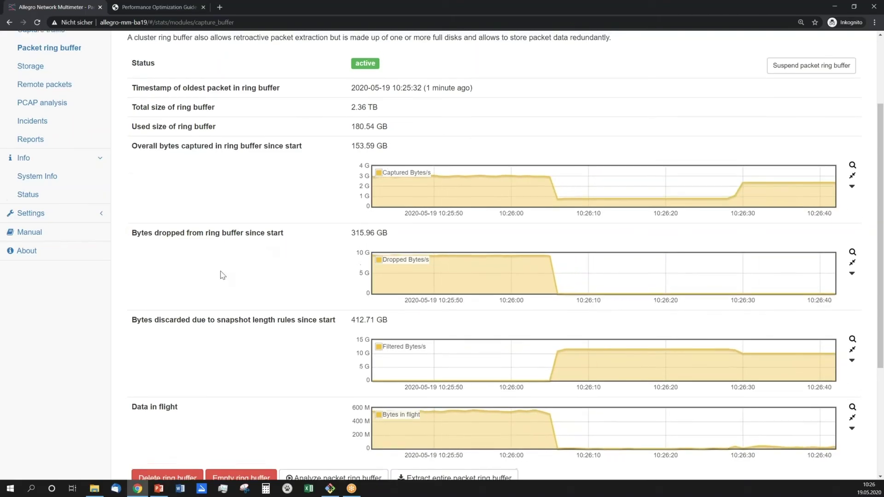
pyautogui.scroll(3, 222, 275)
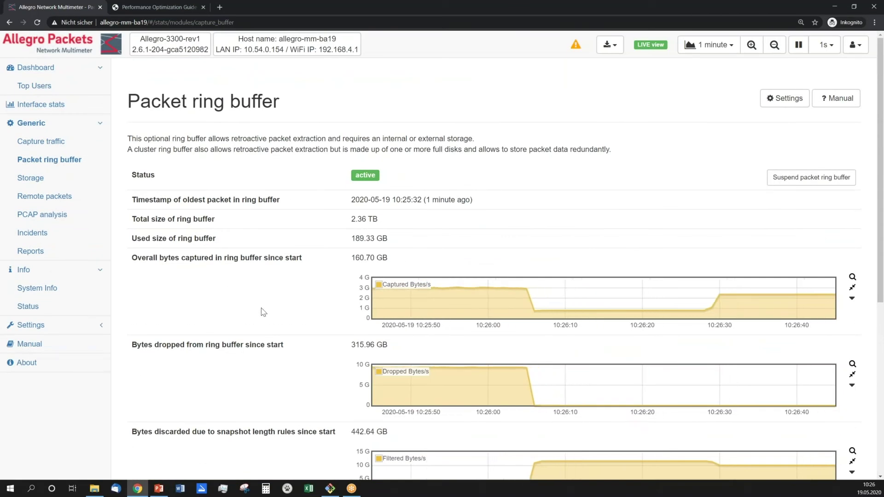
pyautogui.click(41, 141)
pyautogui.click(462, 317)
# Preview the ring buffer in WebShark and inspect the HTTP packet in frame 9.
pyautogui.click(479, 379)
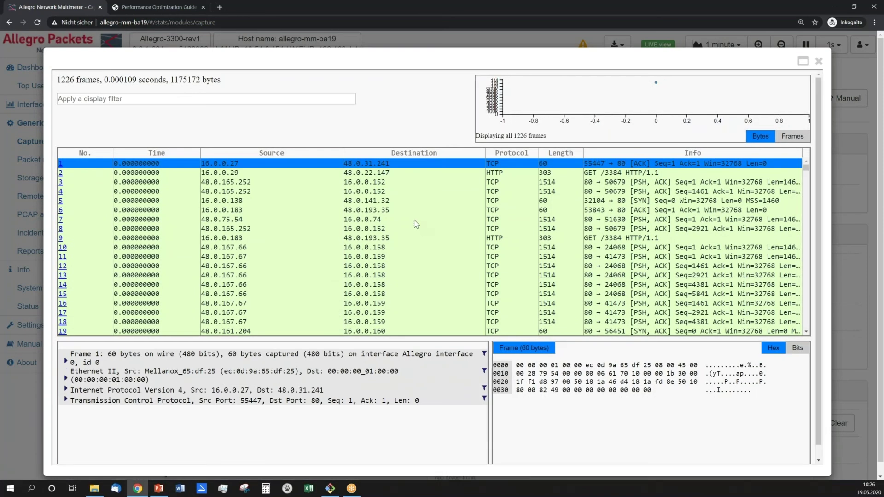
pyautogui.scroll(-3, 416, 225)
pyautogui.scroll(3, 472, 255)
pyautogui.click(651, 239)
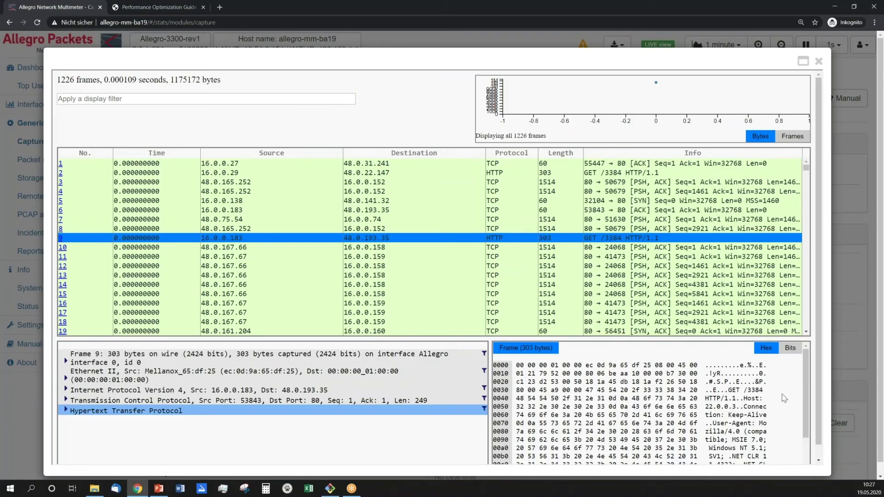
pyautogui.scroll(-3, 571, 215)
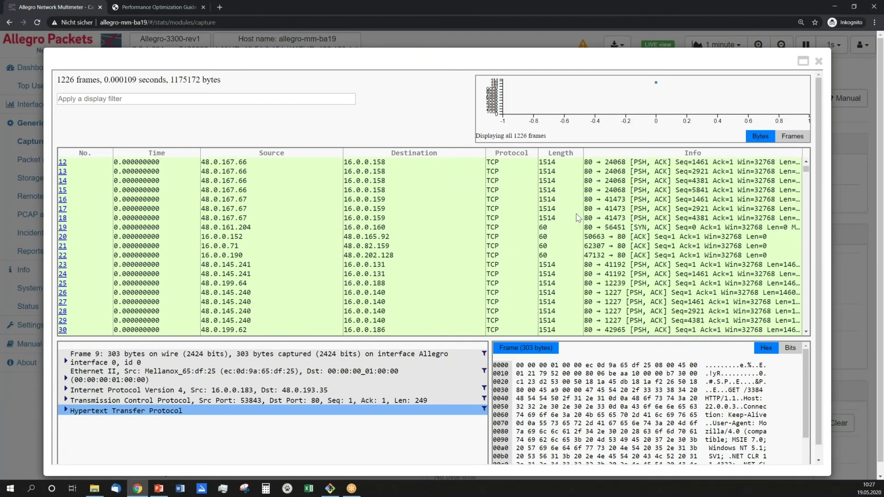
pyautogui.scroll(3, 624, 190)
pyautogui.scroll(-5, 645, 243)
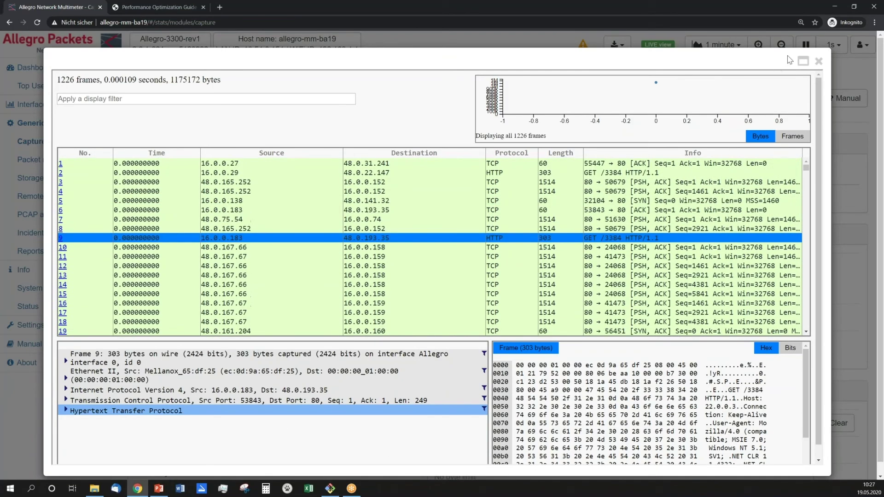
# Close the preview and return to Interface statistics, now at 1.20 G packets.
pyautogui.click(819, 62)
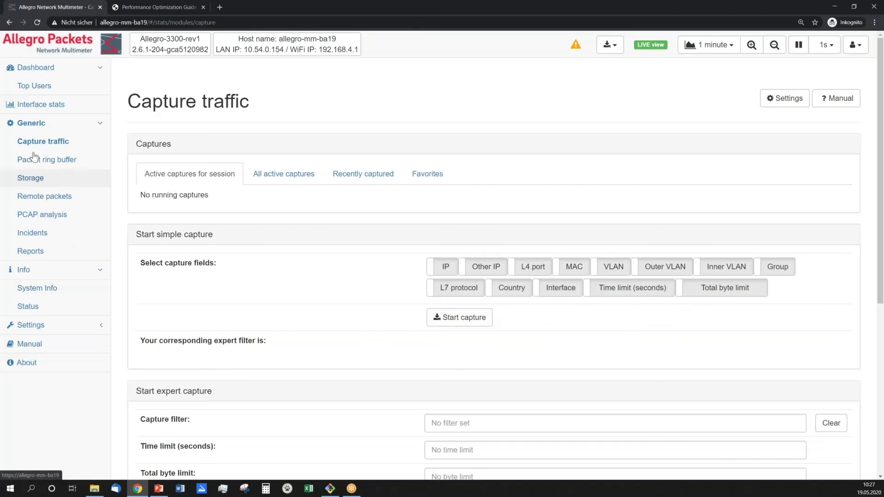
pyautogui.click(43, 123)
pyautogui.click(43, 108)
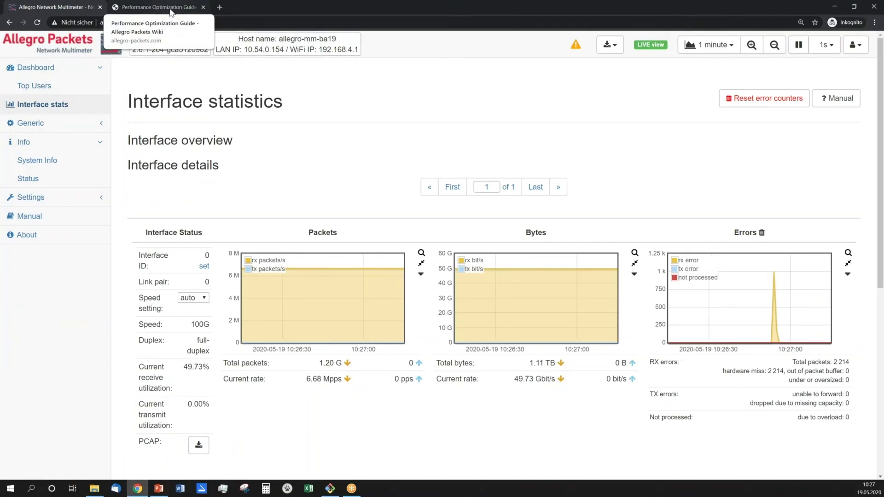
# Read the Performance Optimization Guide down to the skipped-packets-at-low-analyzer-load section.
pyautogui.click(169, 9)
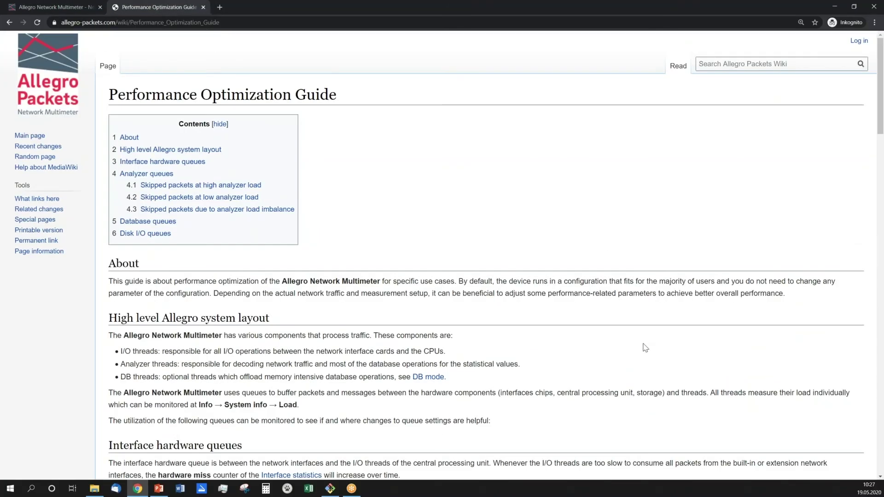
pyautogui.scroll(-1, 634, 344)
pyautogui.scroll(-1, 633, 346)
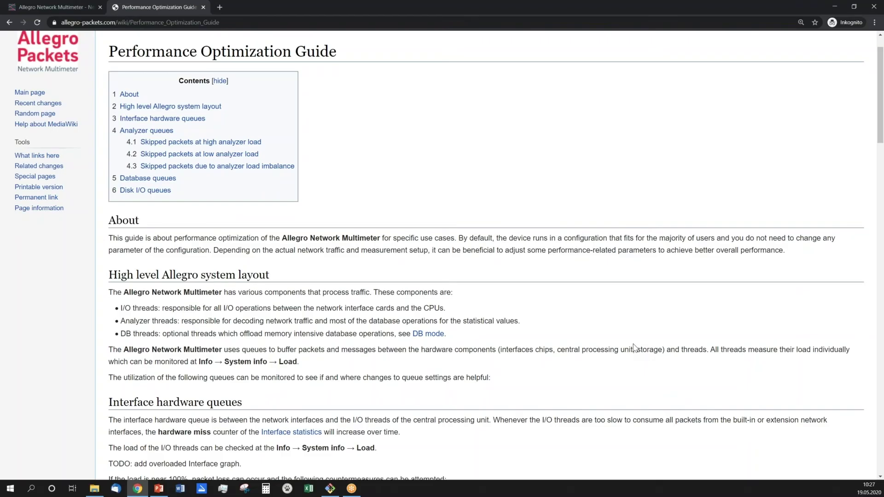
pyautogui.scroll(-2, 602, 380)
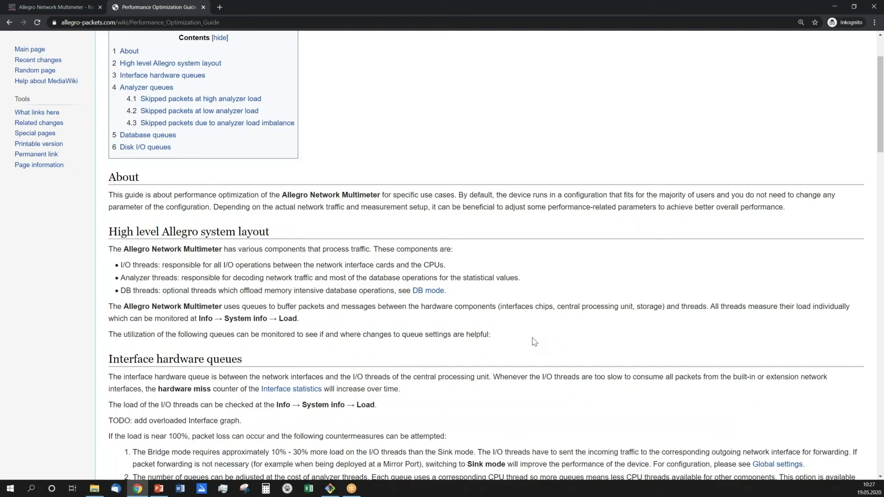
pyautogui.scroll(-3, 534, 342)
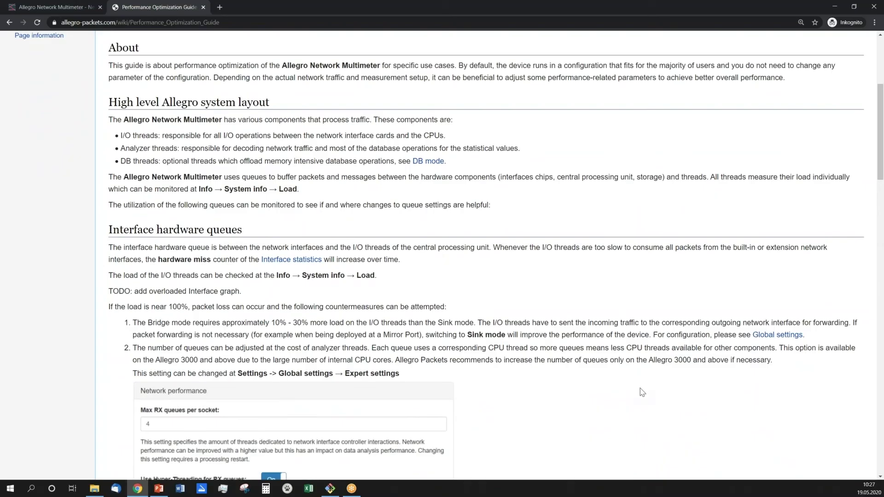
pyautogui.scroll(-3, 642, 391)
pyautogui.scroll(-10, 642, 393)
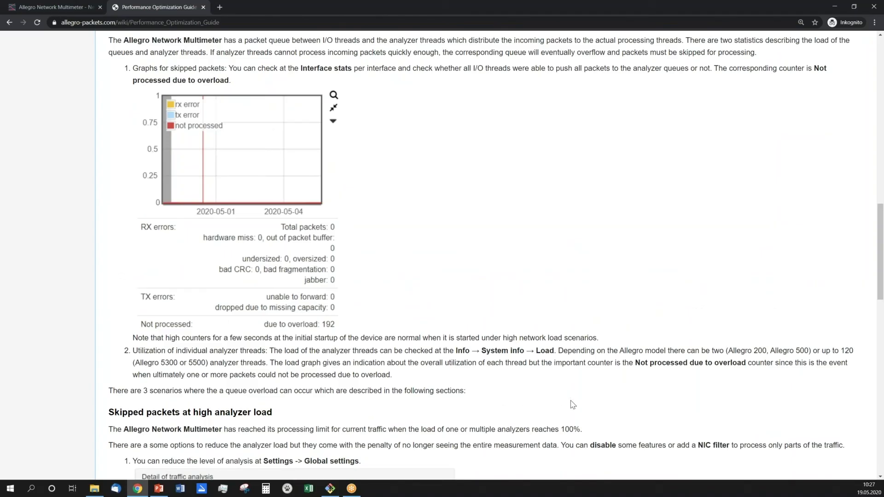
pyautogui.scroll(-2, 573, 405)
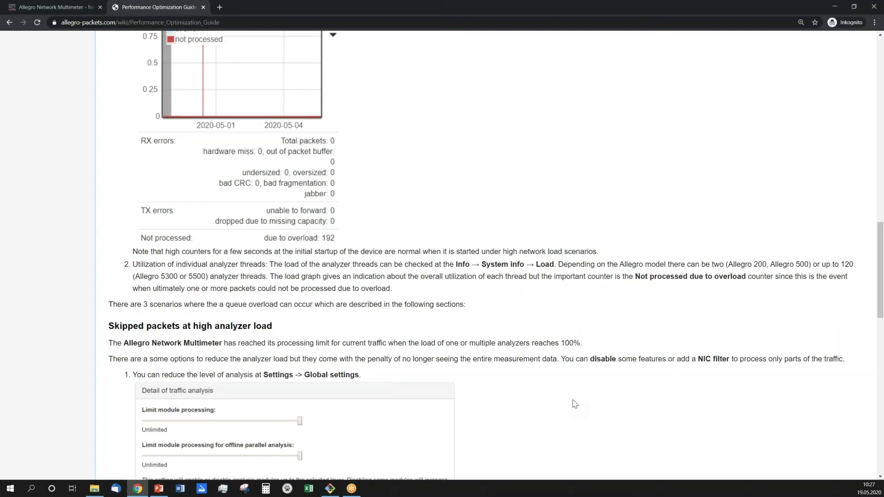
pyautogui.scroll(-4, 574, 405)
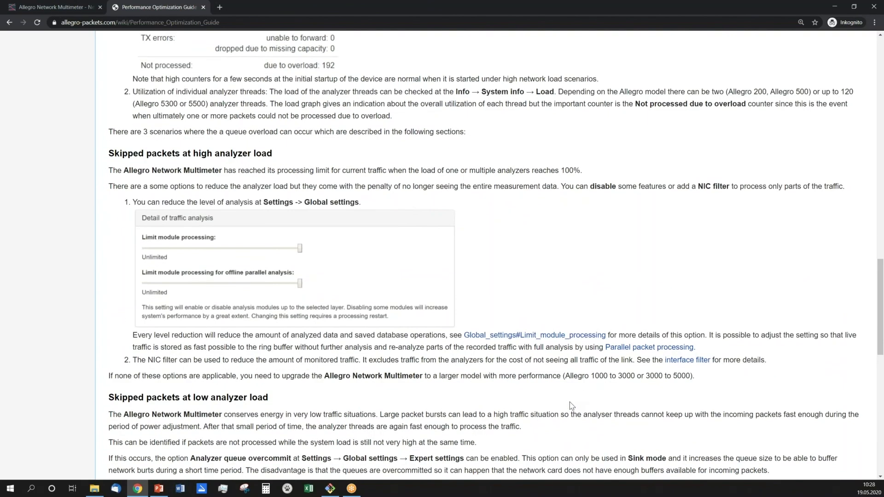
pyautogui.scroll(-2, 571, 402)
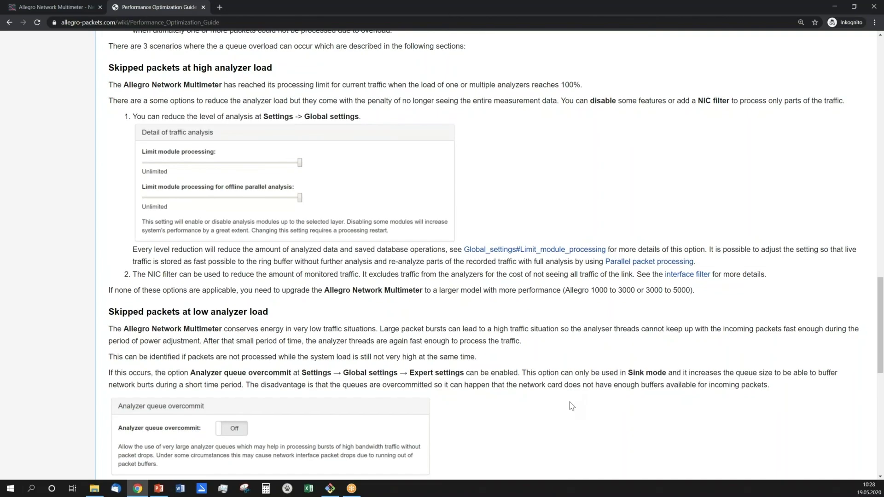
# Return to the multimeter's interface statistics showing interface 0 at 49.73 Gbit/s.
pyautogui.scroll(1, 572, 407)
pyautogui.scroll(-2, 571, 406)
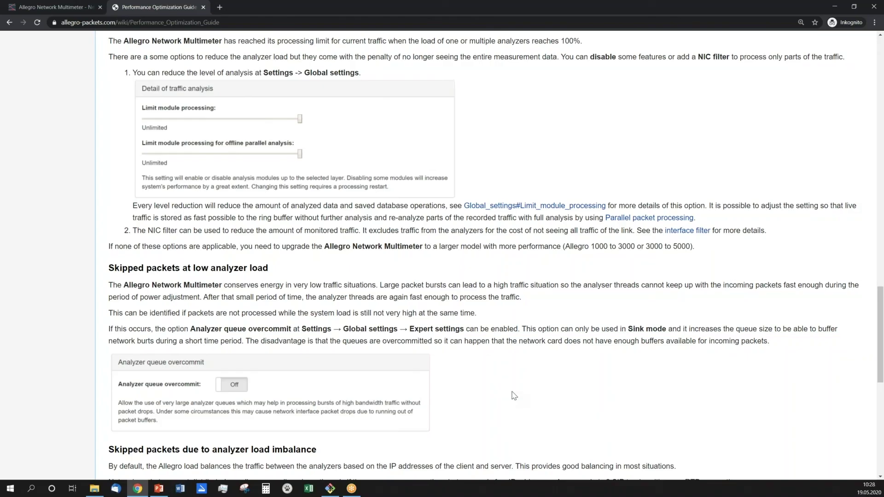
pyautogui.scroll(20, 525, 401)
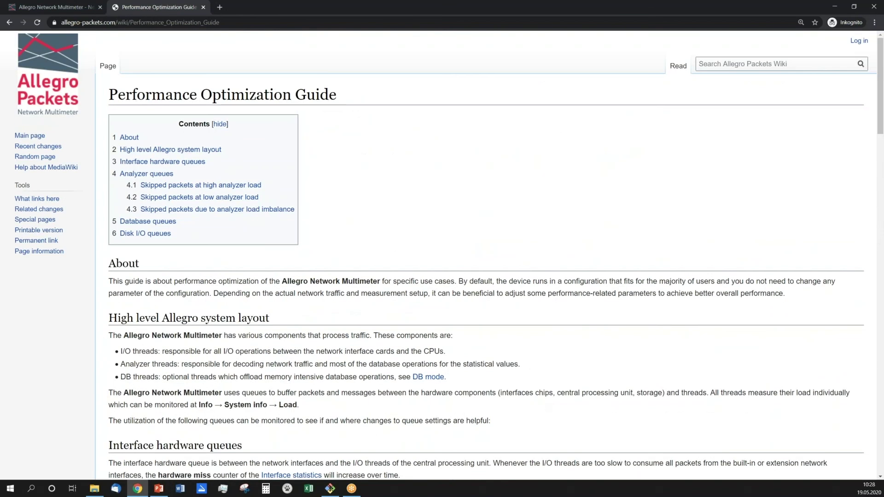
pyautogui.click(76, 7)
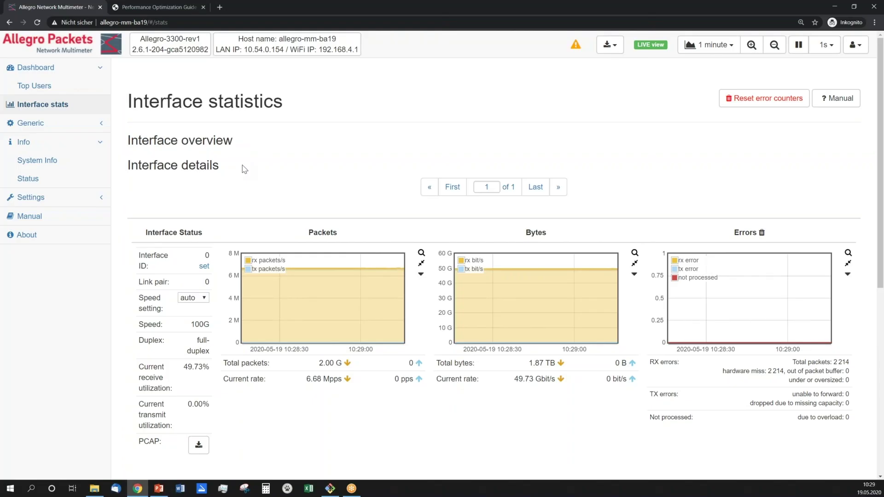
# Go from the Performance Optimization Guide to the Allegro Packets Wiki main page.
pyautogui.click(147, 7)
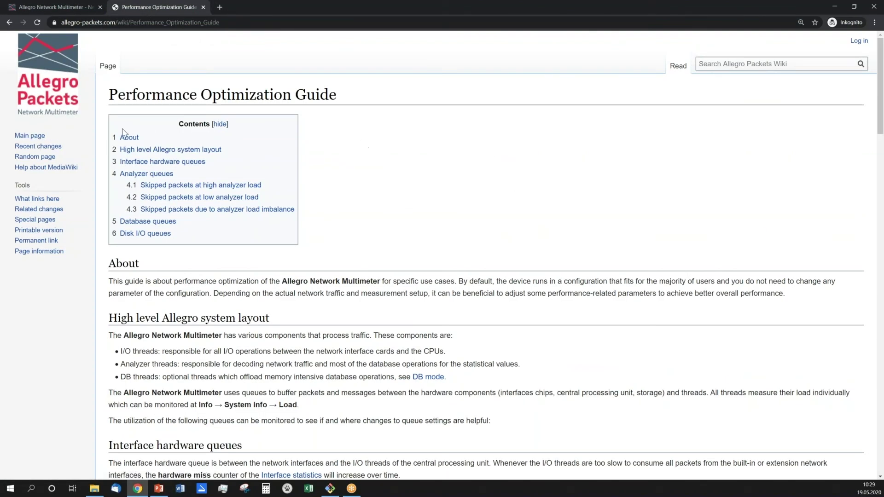
pyautogui.click(37, 137)
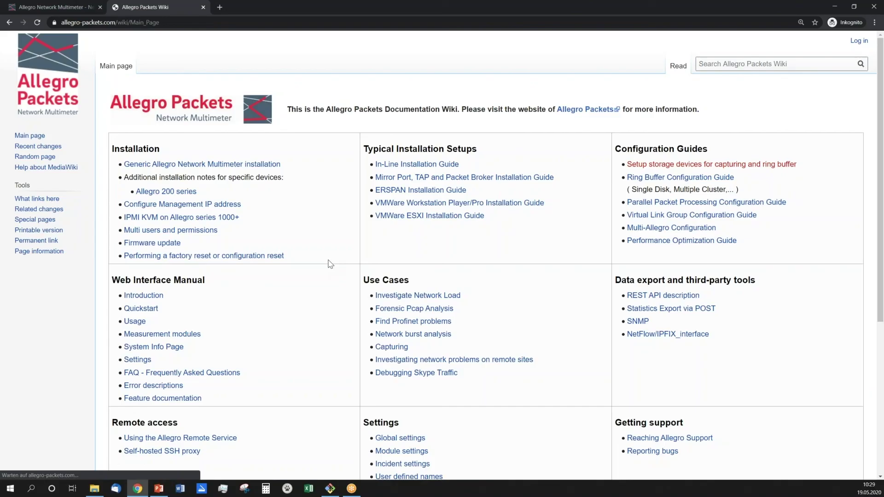